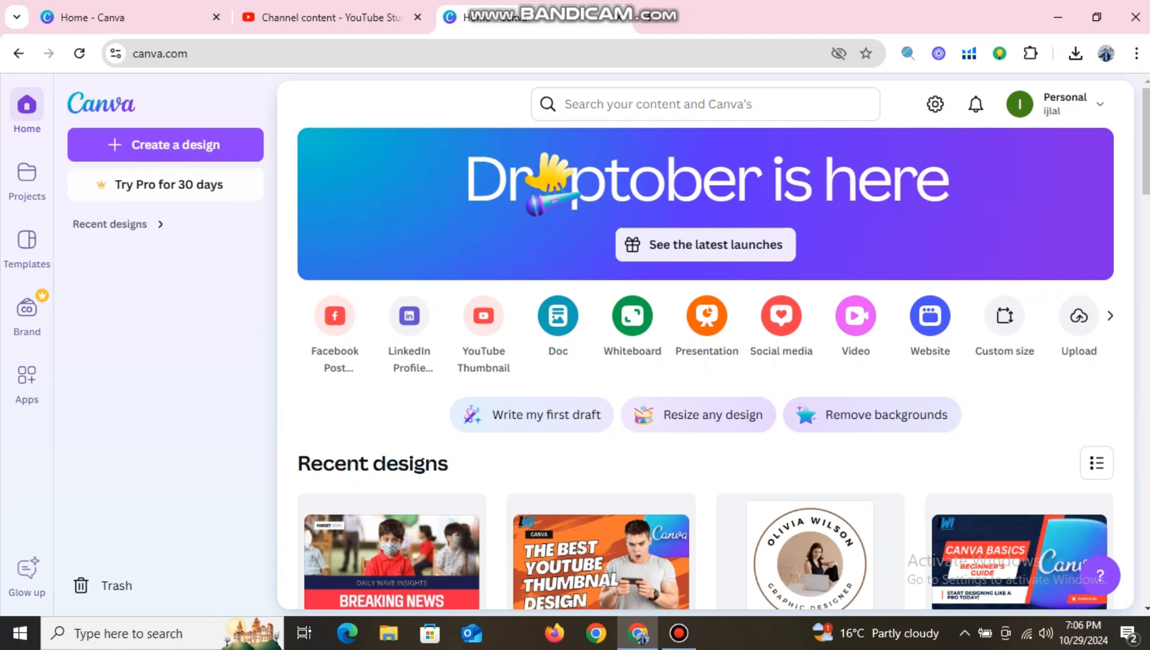
Create a new blank custom-size design 1000 px wide and 500 px high.
left_click(166, 145)
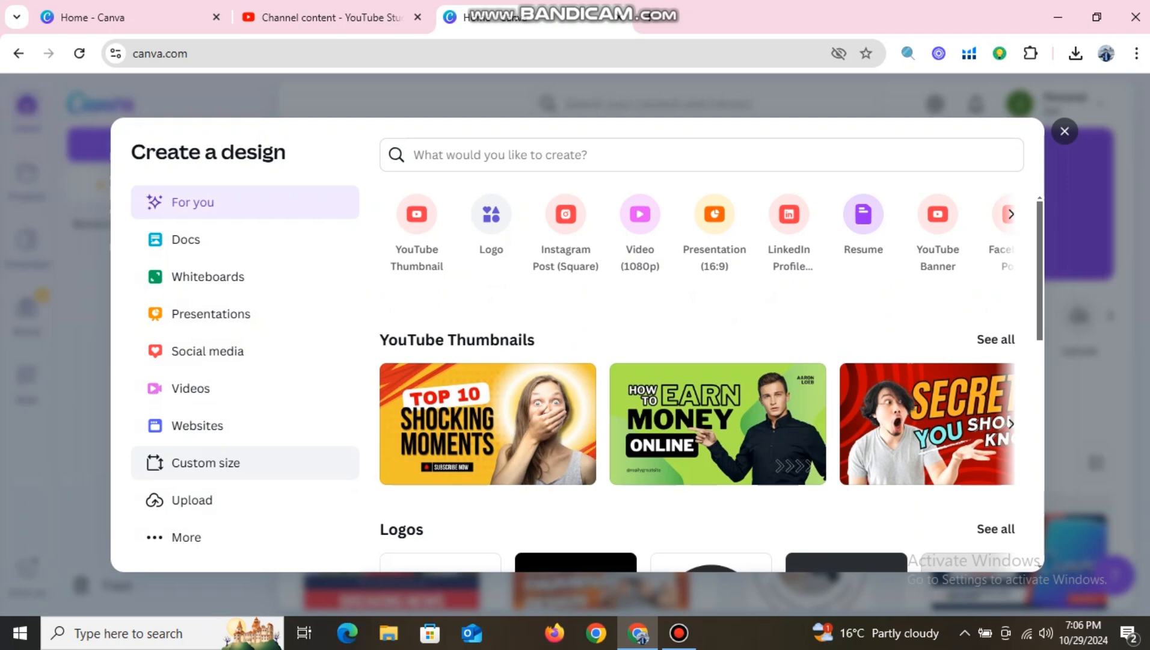
left_click(204, 463)
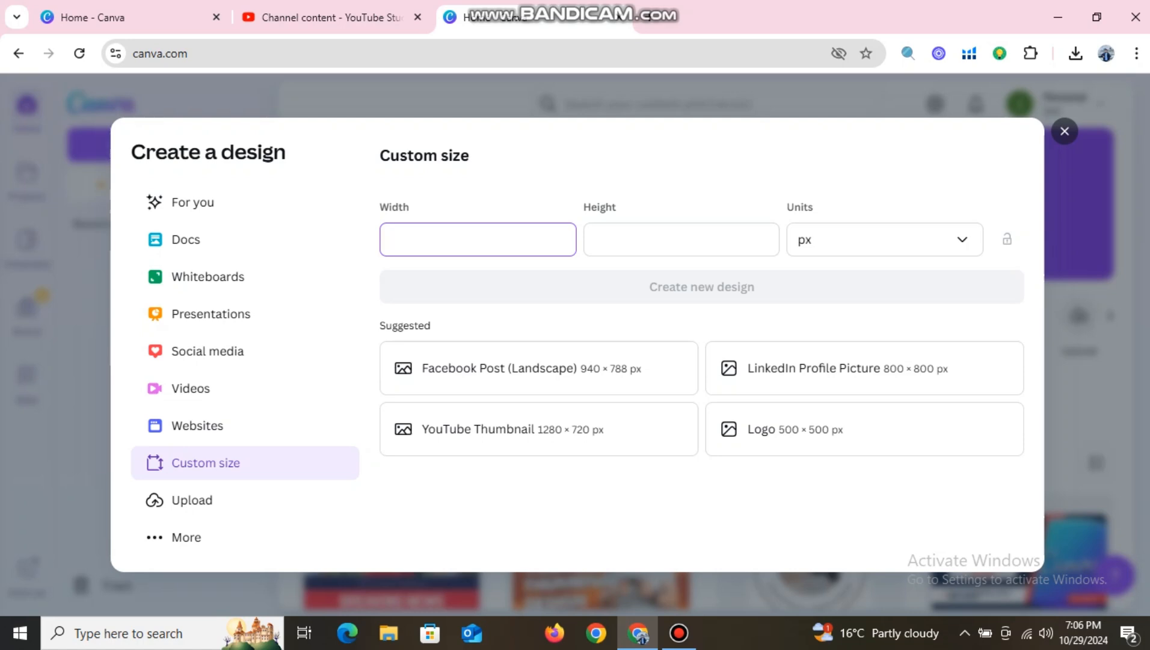
type("1000")
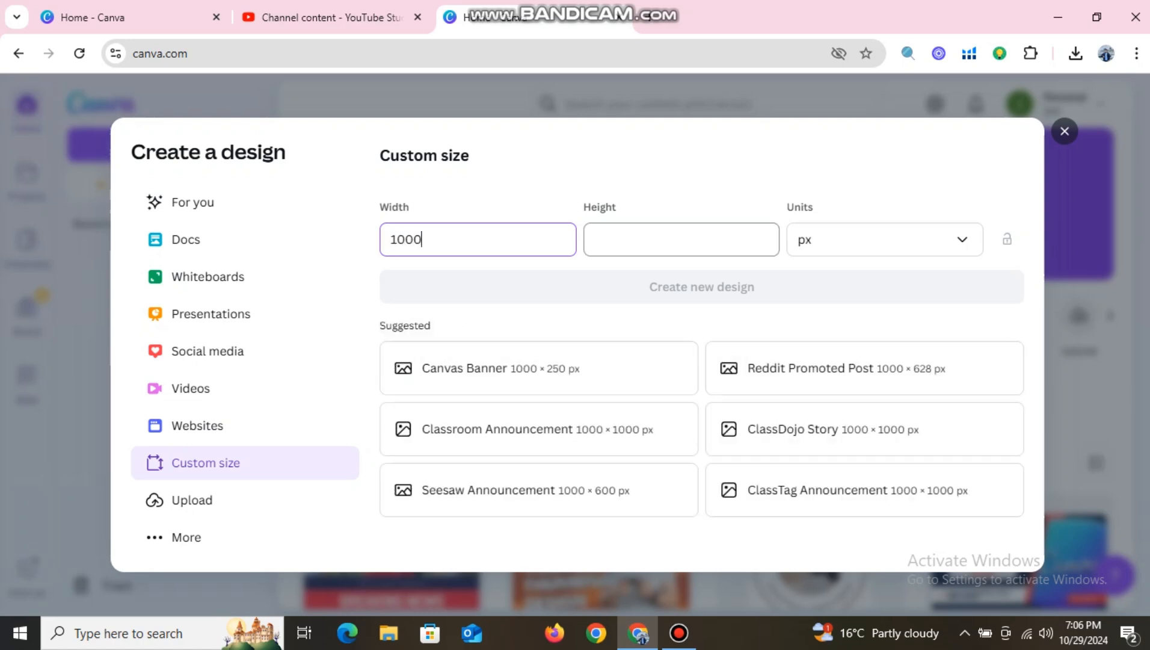
left_click(595, 240)
type("500")
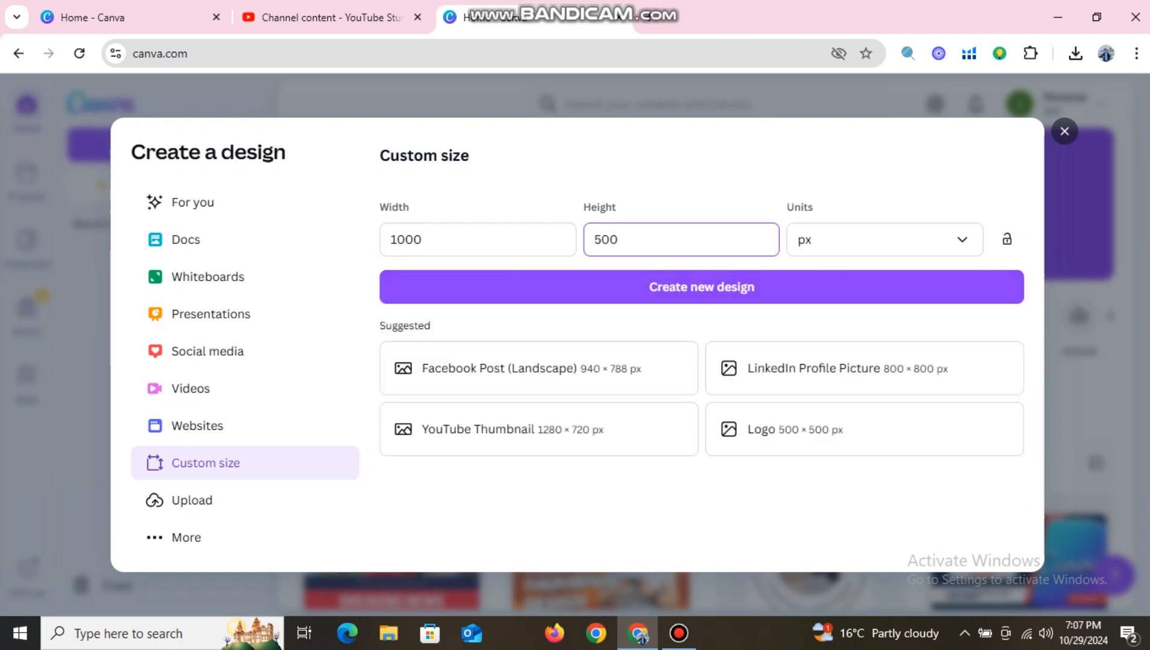
key("Return")
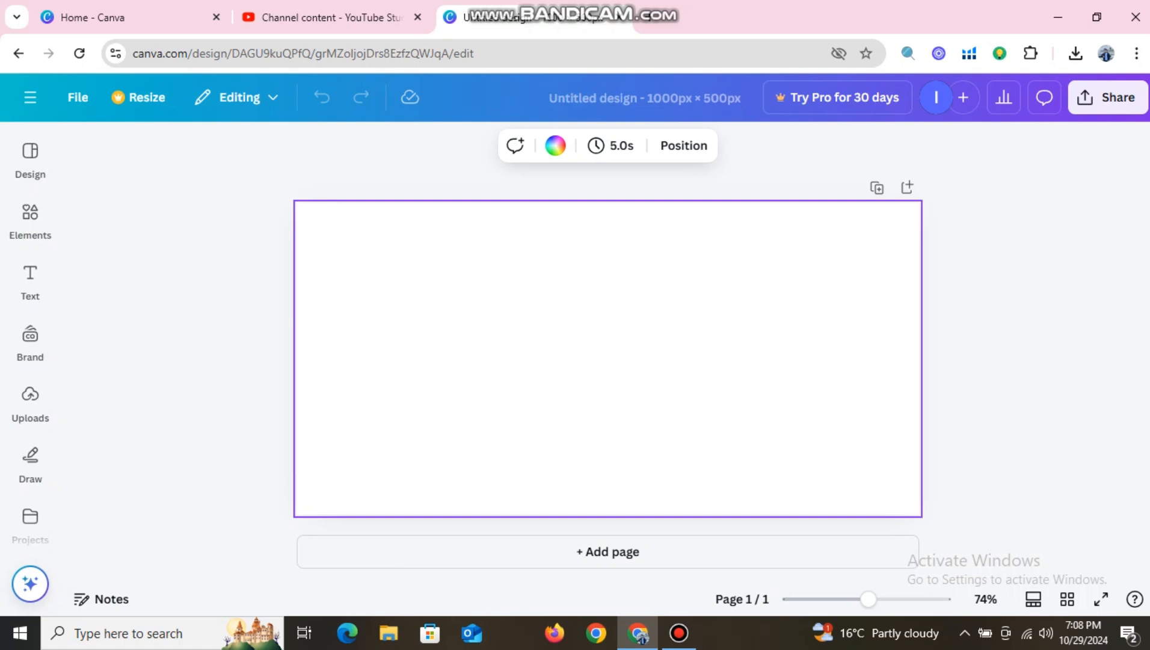
Try several solid background colours for the page and settle on light grey.
left_click(555, 145)
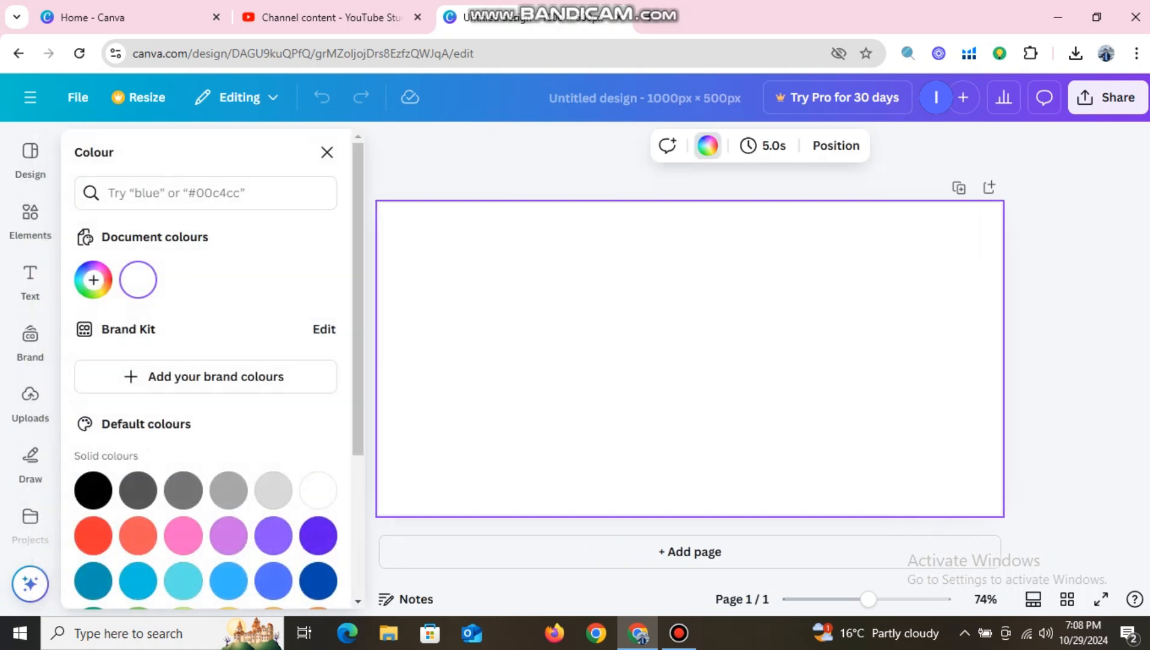
left_click(273, 490)
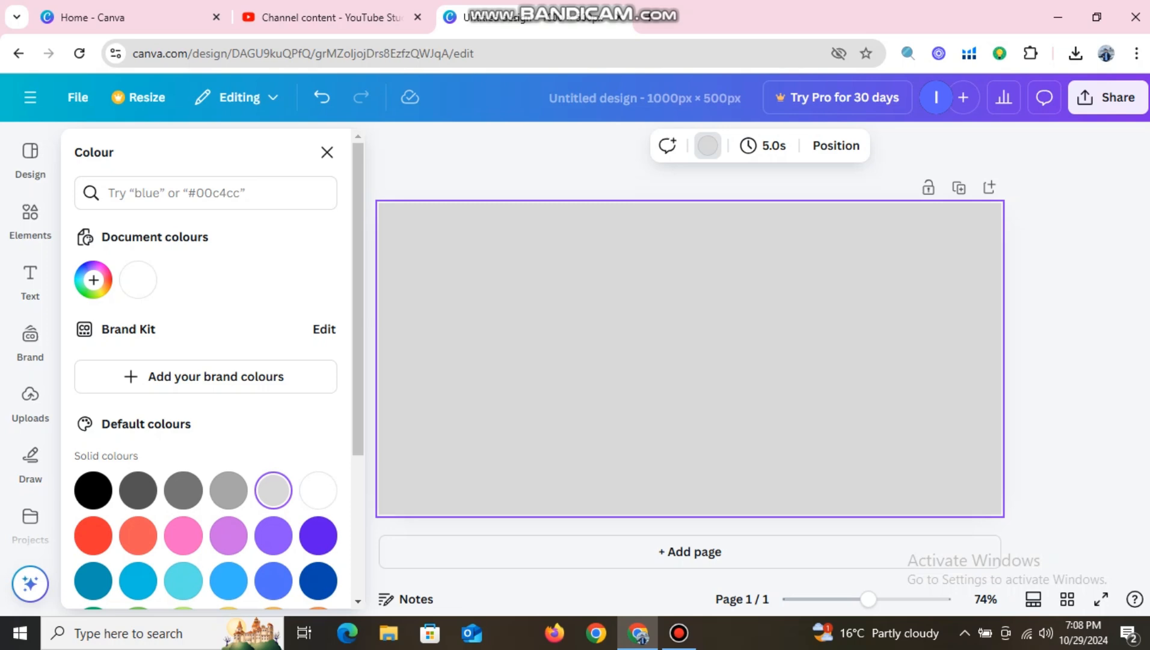
left_click(273, 534)
left_click(319, 535)
left_click(273, 580)
left_click(228, 581)
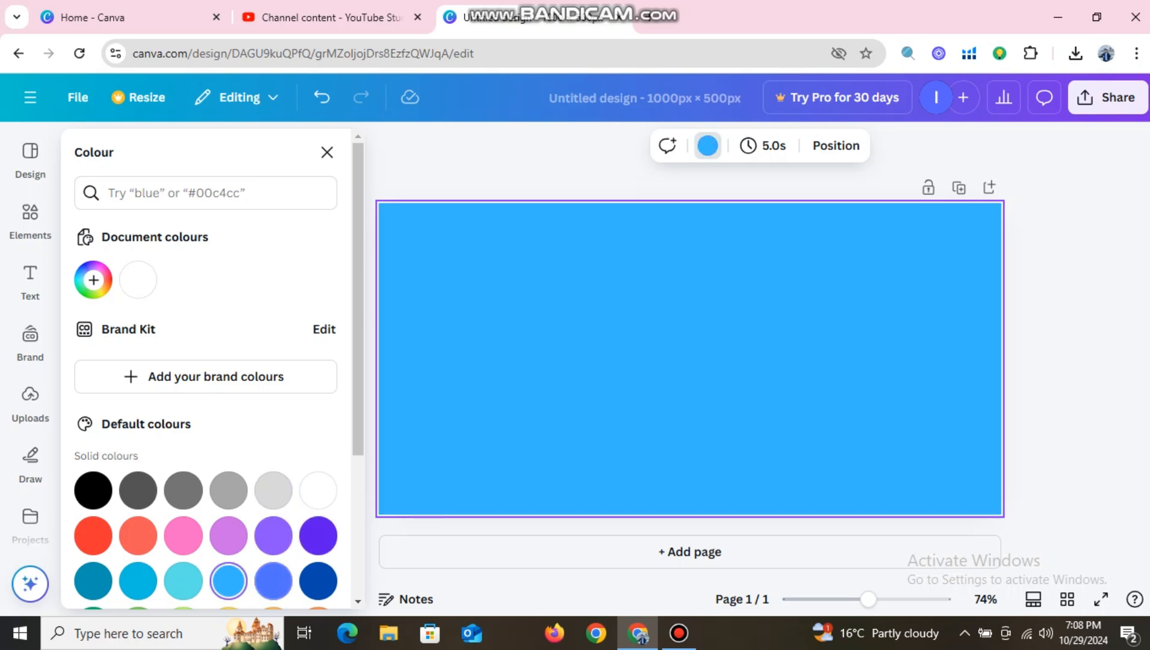
left_click(183, 580)
left_click(138, 580)
left_click(183, 535)
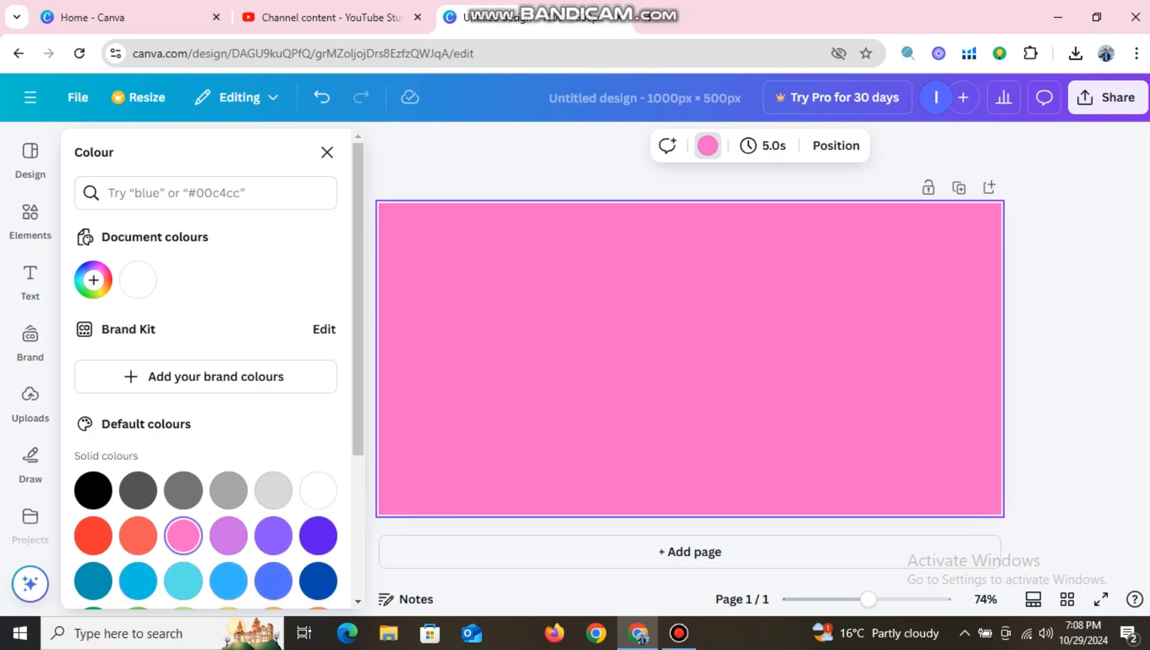
left_click(273, 489)
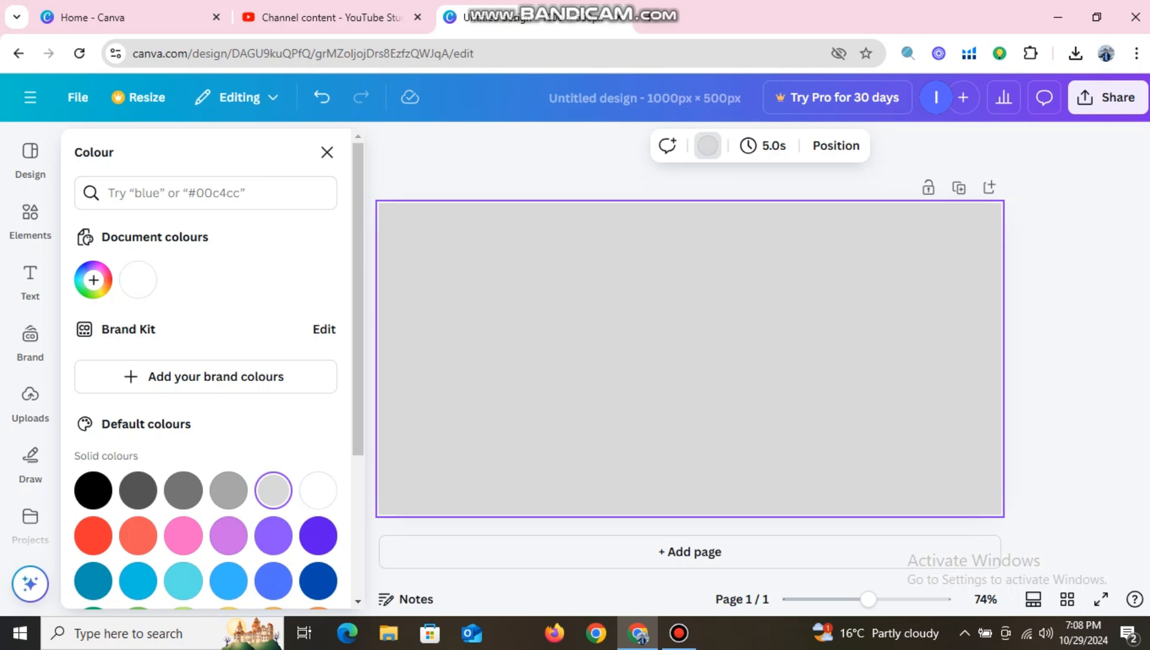
left_click(326, 152)
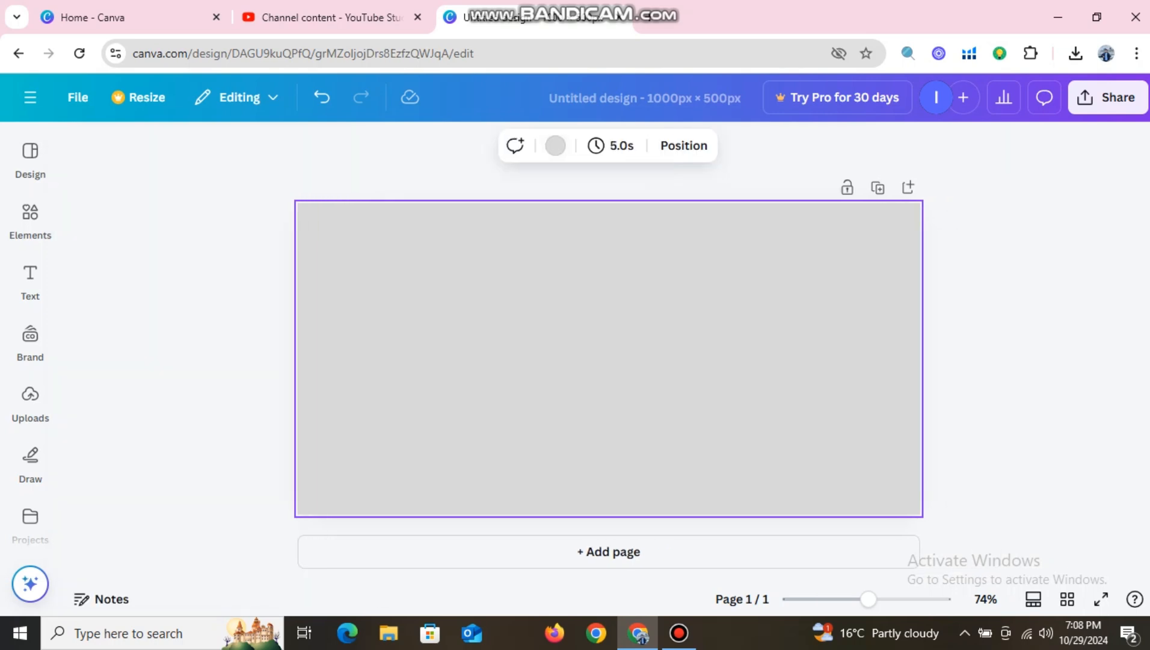
Add a heading to the page with the text "Daily Wave Insights".
left_click(30, 280)
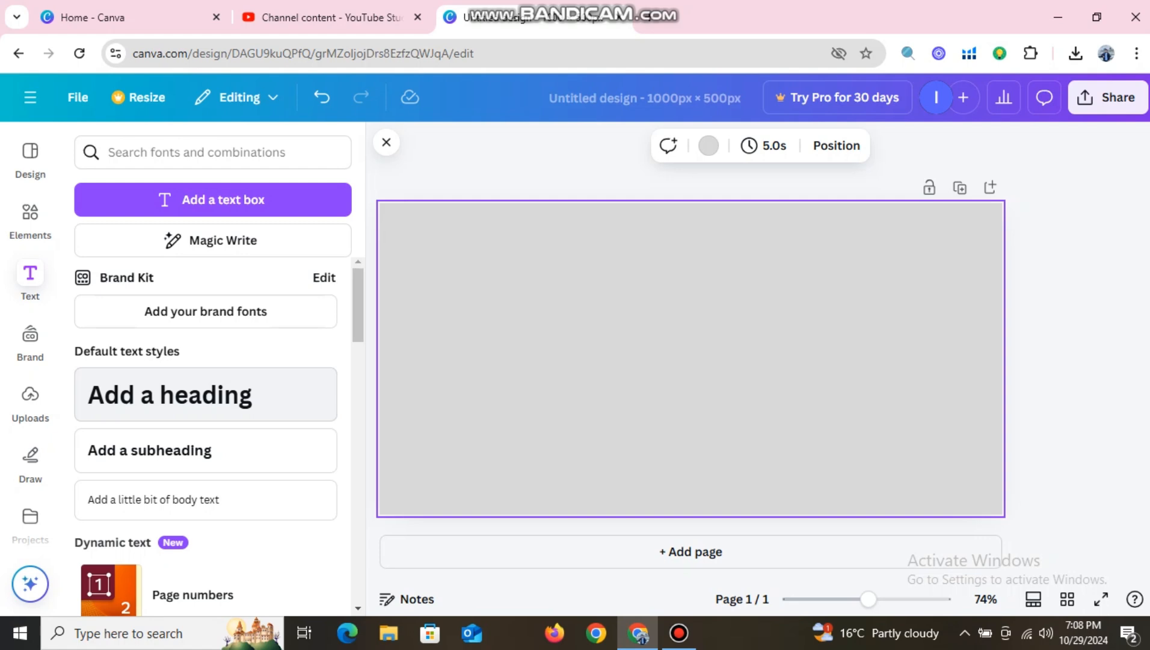
left_click(206, 394)
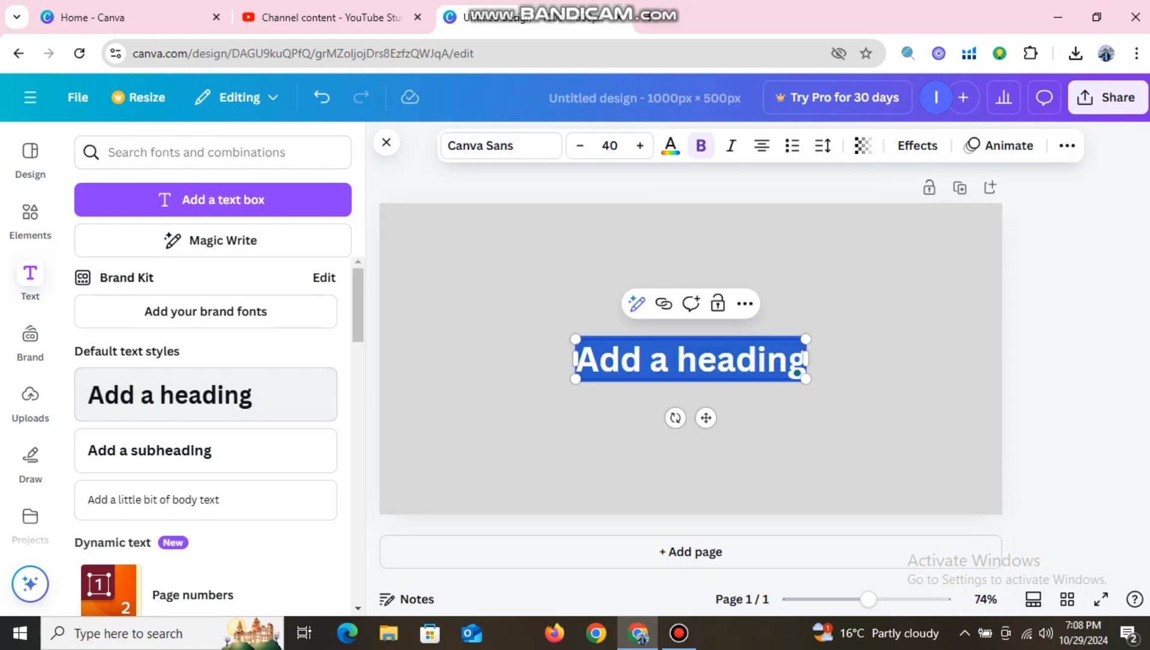
type("Daily Wav")
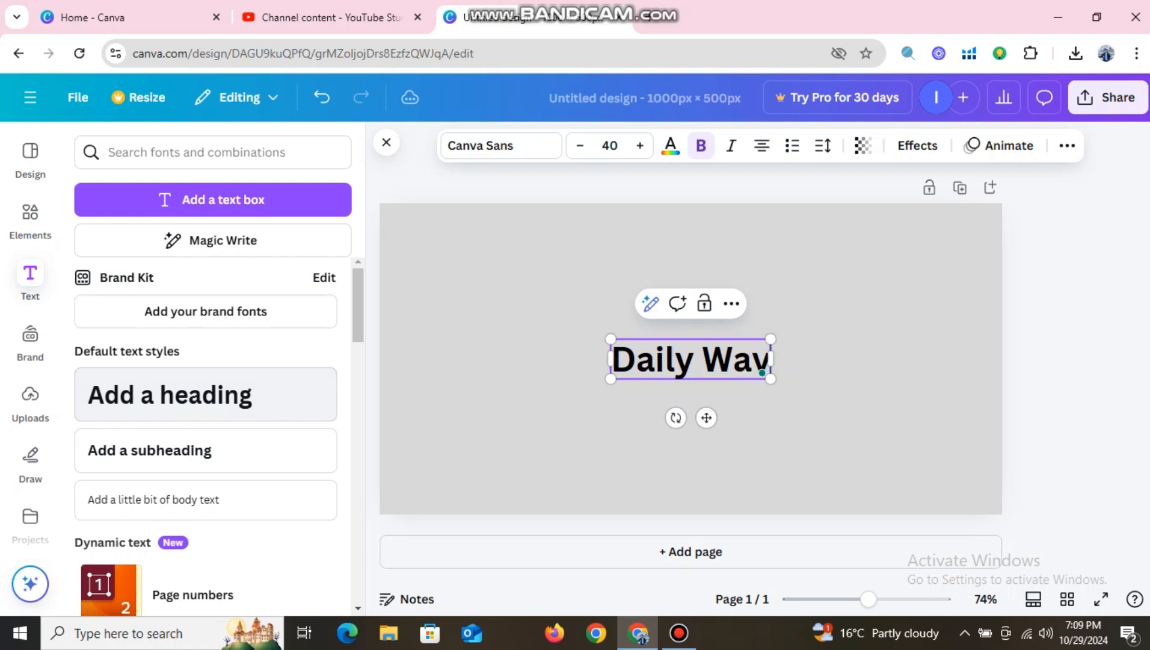
type("e Insights")
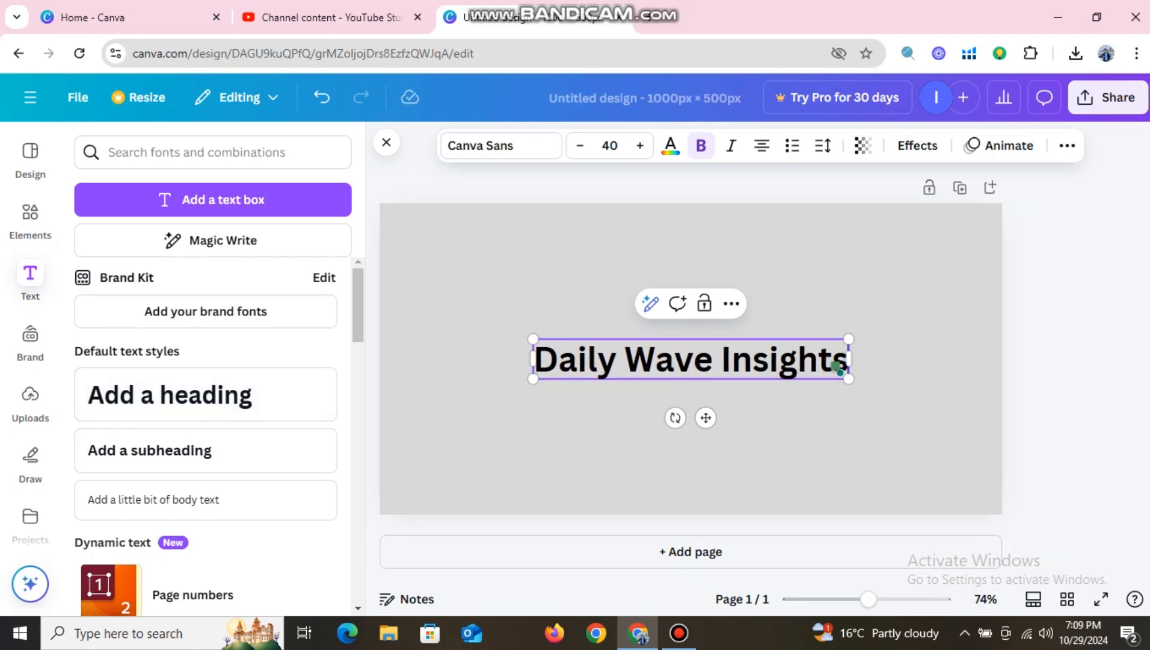
Set the whole "Daily Wave Insights" heading to the Anton font at size 44.
left_click(469, 361)
left_click(690, 359)
double_click(838, 368)
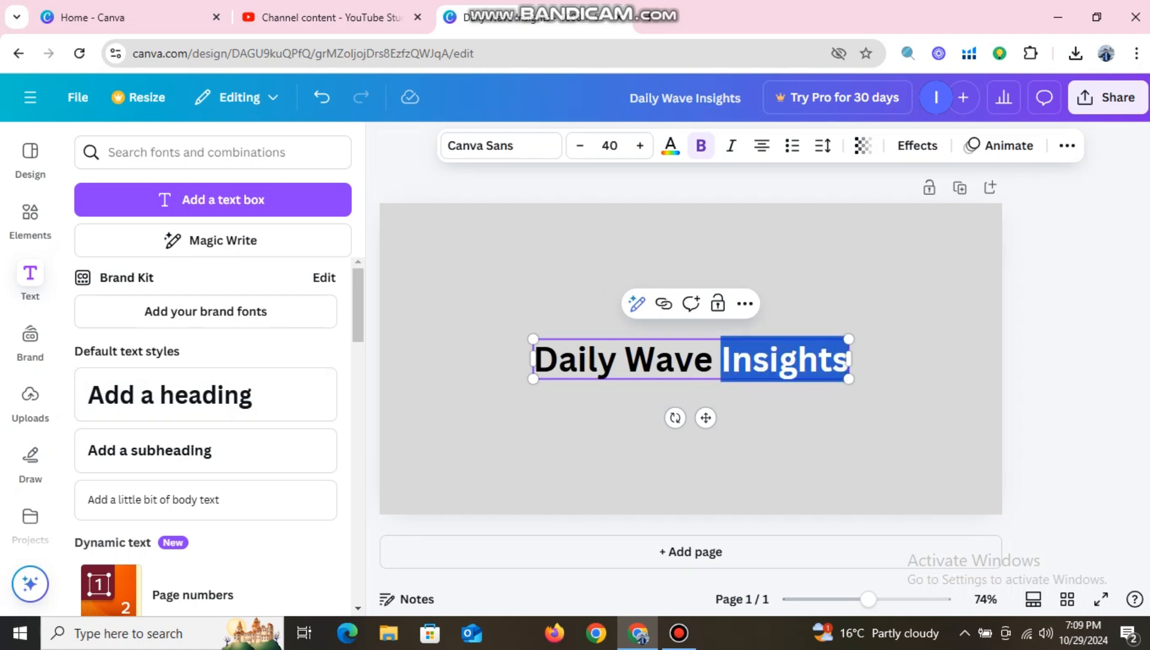
triple_click(839, 368)
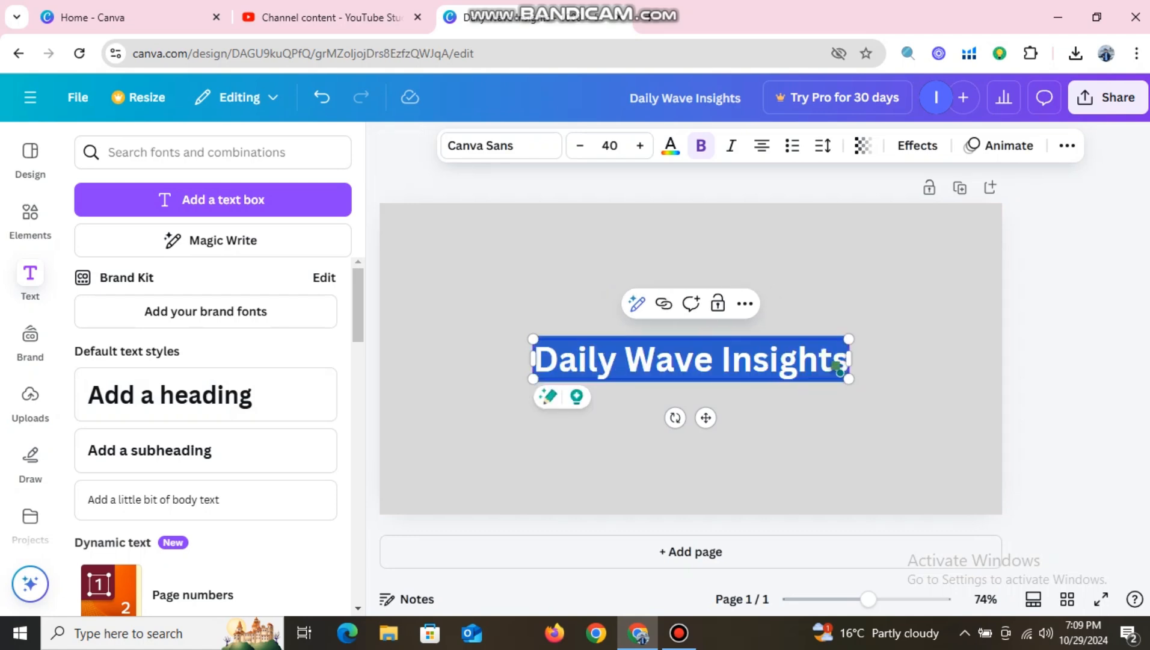
left_click(501, 145)
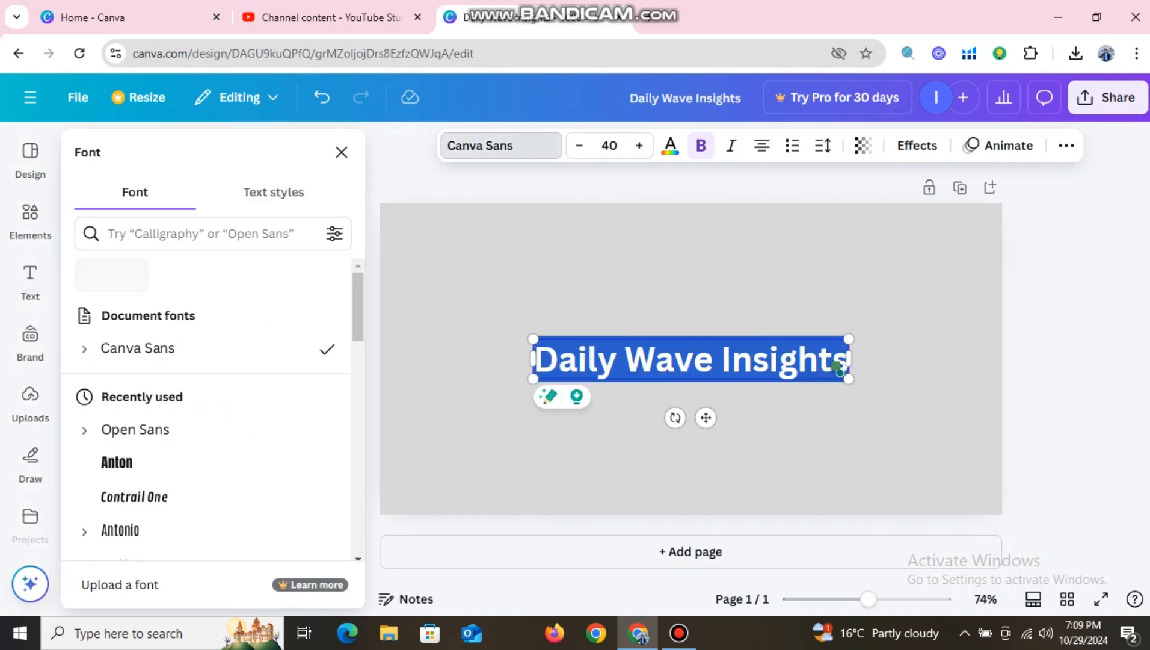
left_click(117, 462)
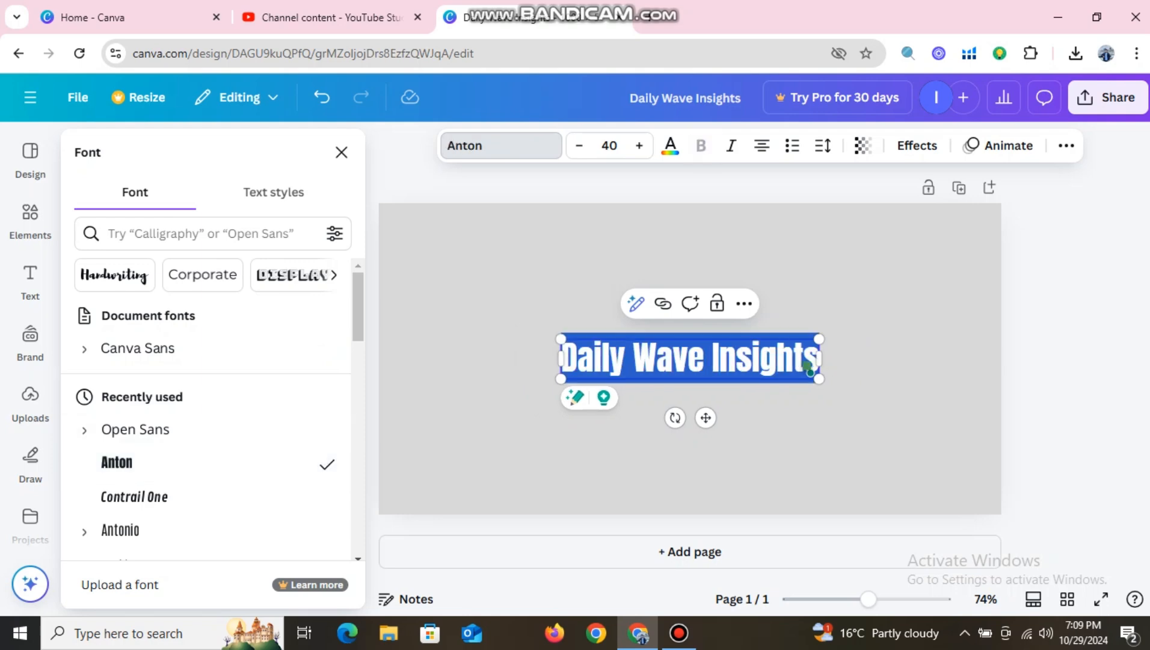
left_click(640, 145)
left_click(639, 145)
left_click(639, 145)
left_click(639, 145)
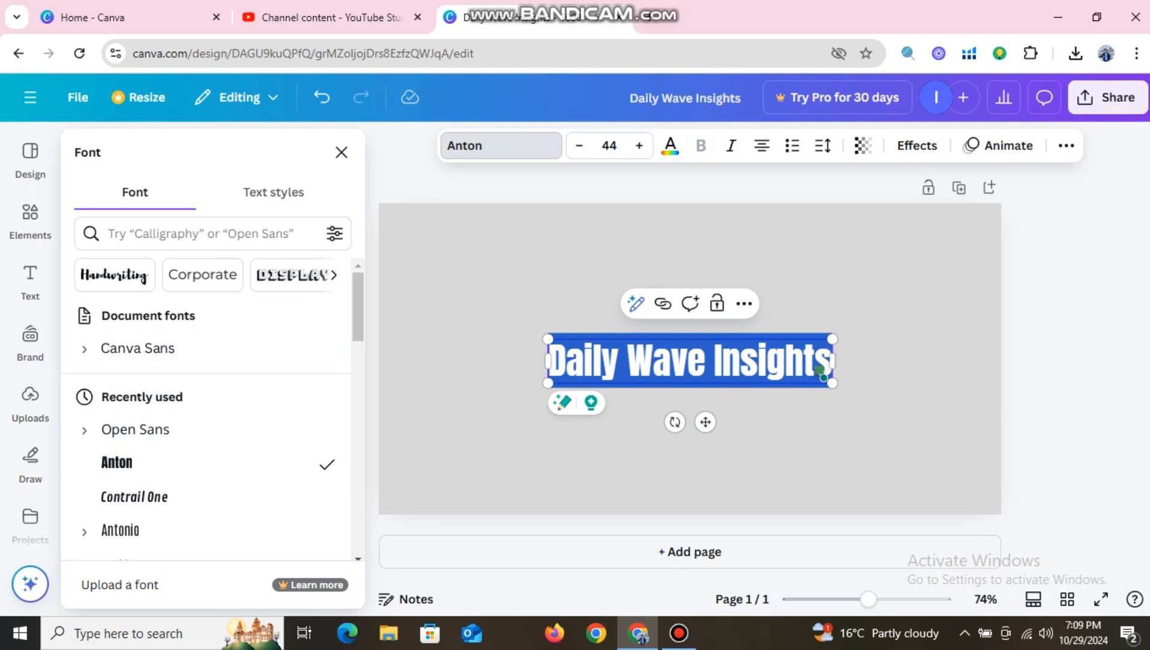
Move the heading up to the top centre of the page.
left_click(639, 253)
left_click_drag(690, 360, 691, 240)
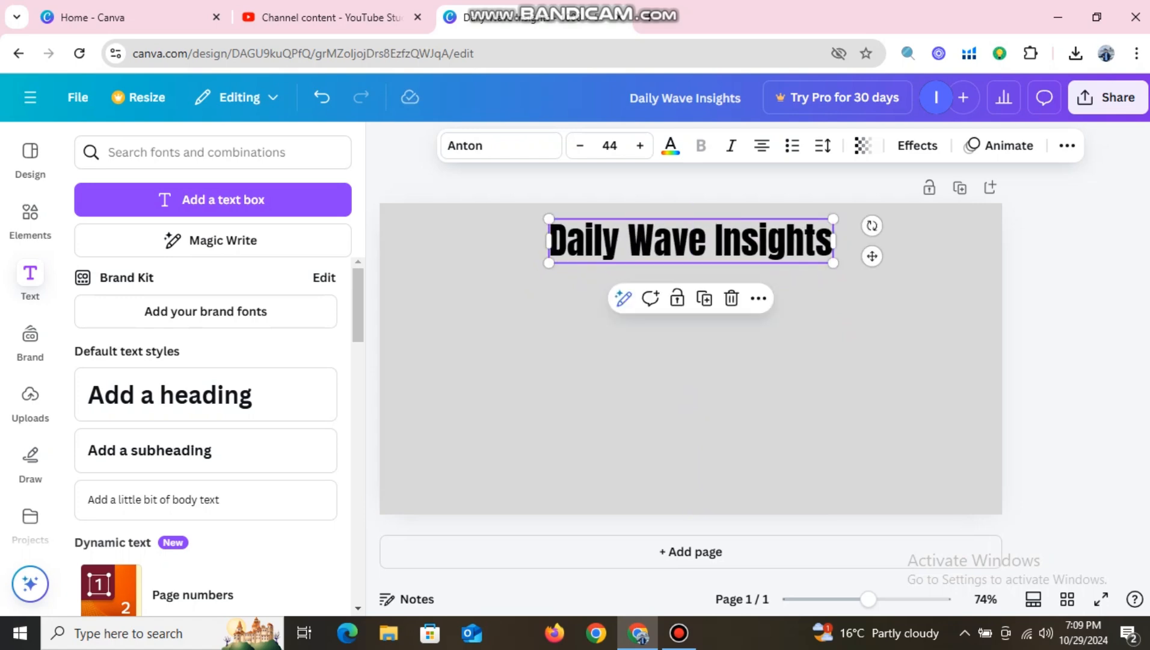
left_click(691, 397)
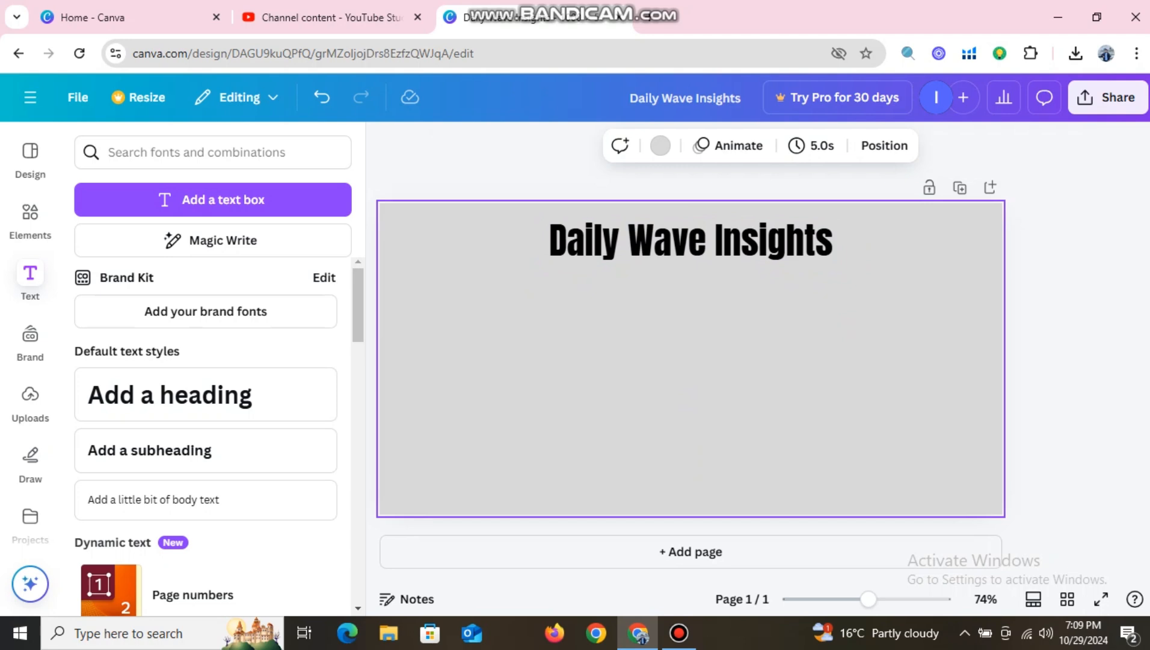
left_click(884, 144)
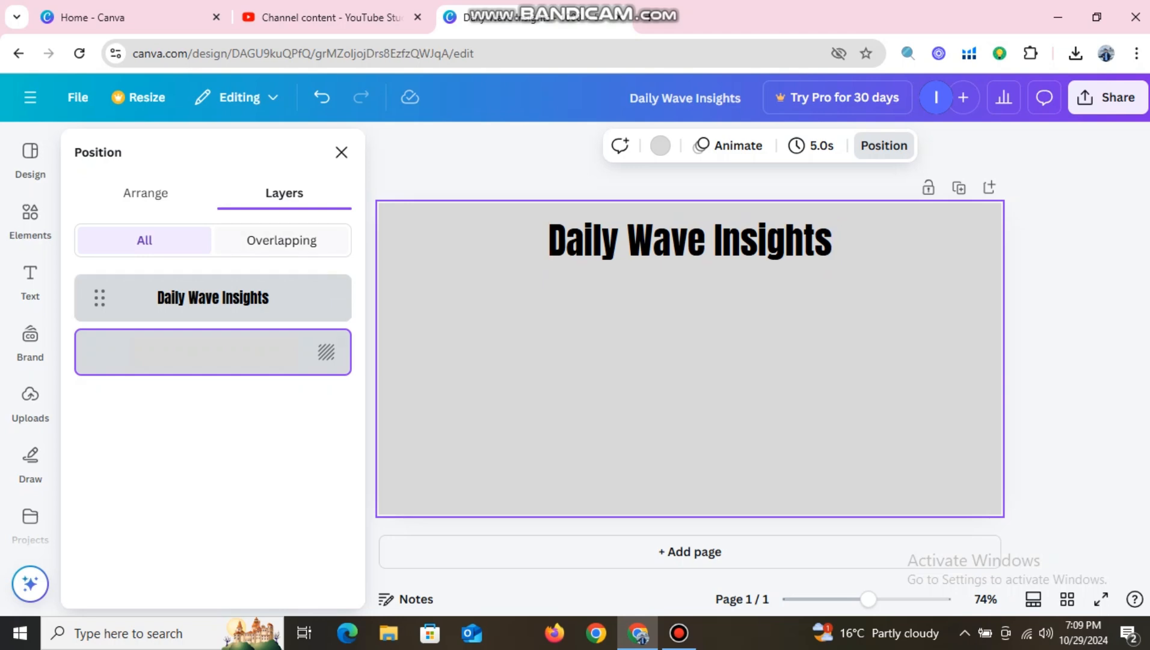
left_click(341, 152)
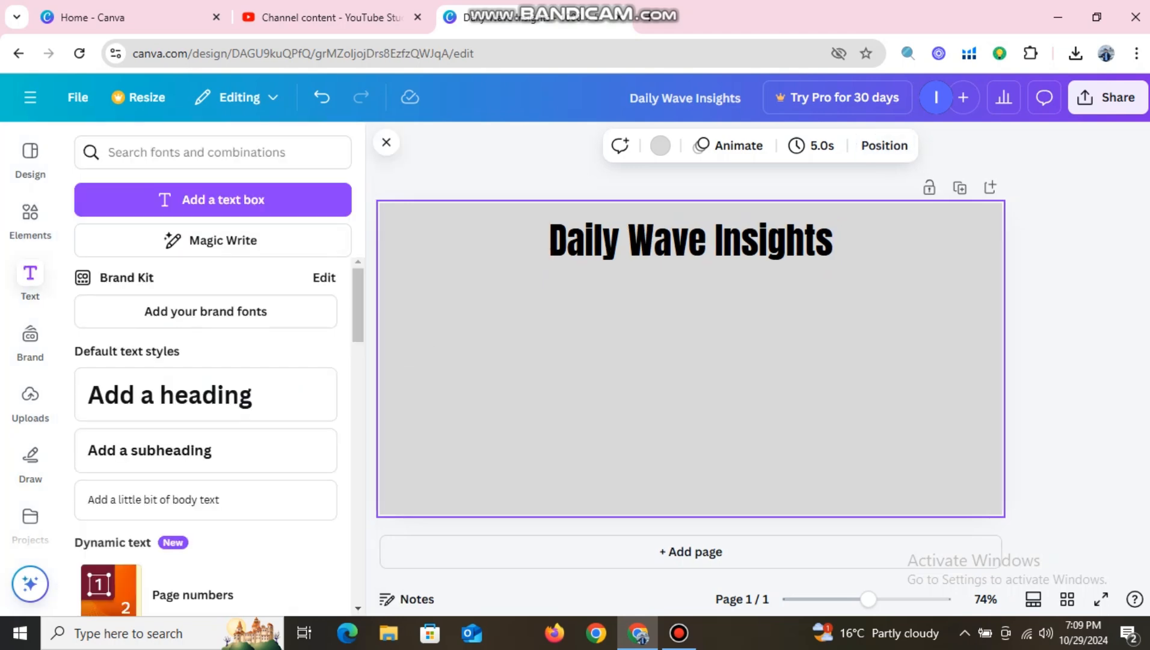
Scribble a red freehand marker stroke below the heading, and undo it together with the heading's last move.
left_click(30, 460)
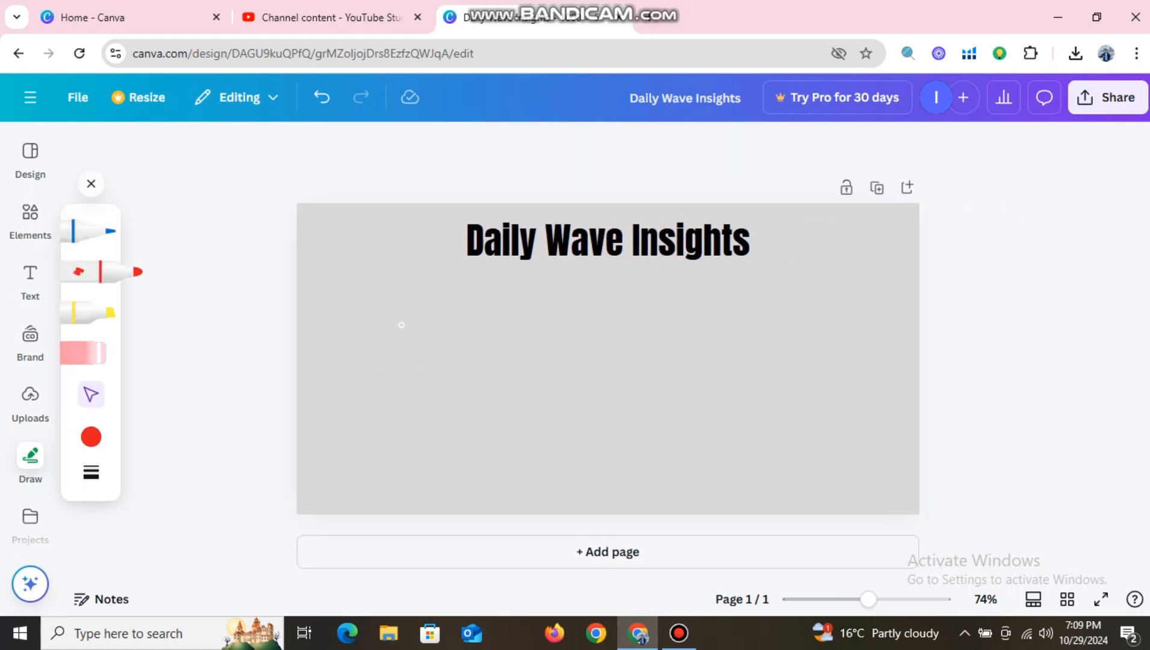
mouse_move(456, 332)
left_mouse_down()
mouse_move(476, 388)
mouse_move(521, 346)
mouse_move(591, 340)
mouse_move(543, 427)
mouse_move(574, 385)
left_mouse_up()
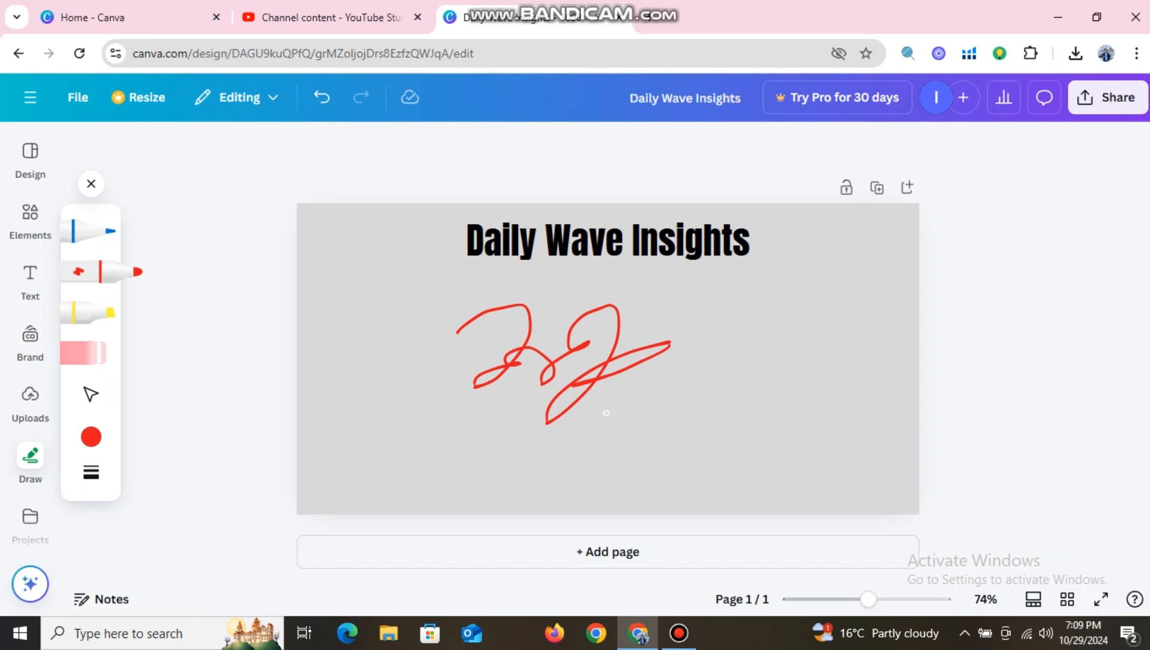
key("ctrl+z")
key("ctrl+z")
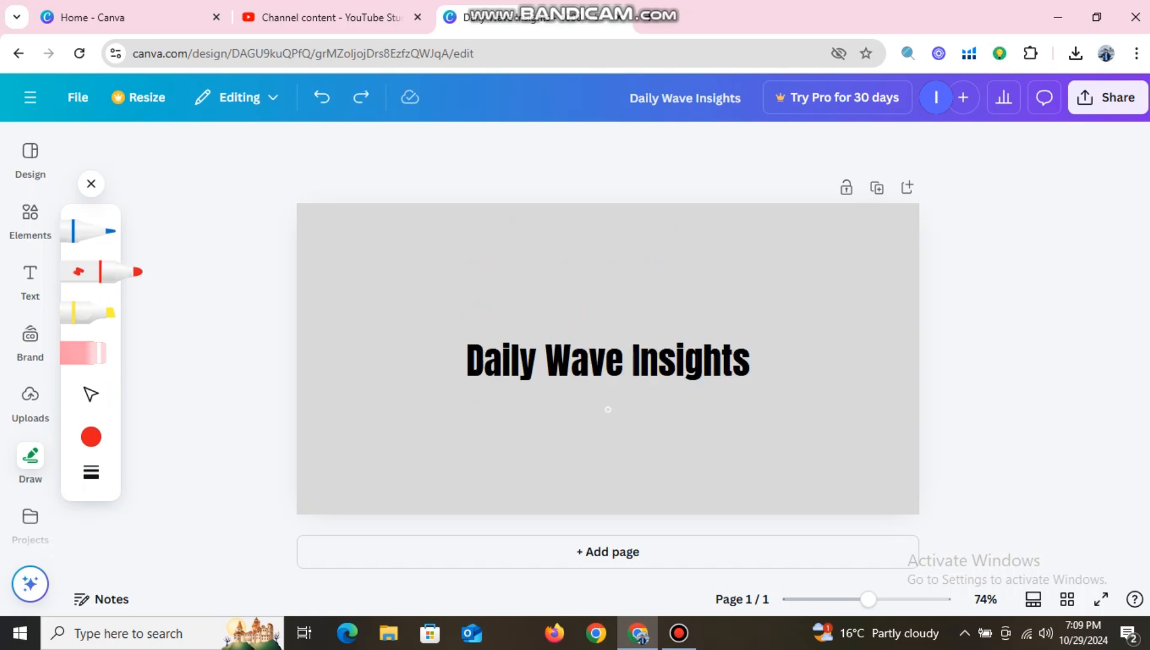
Reposition the "Daily Wave Insights" heading from the middle to the upper part of the page, centred horizontally.
left_click(618, 368)
left_click(30, 277)
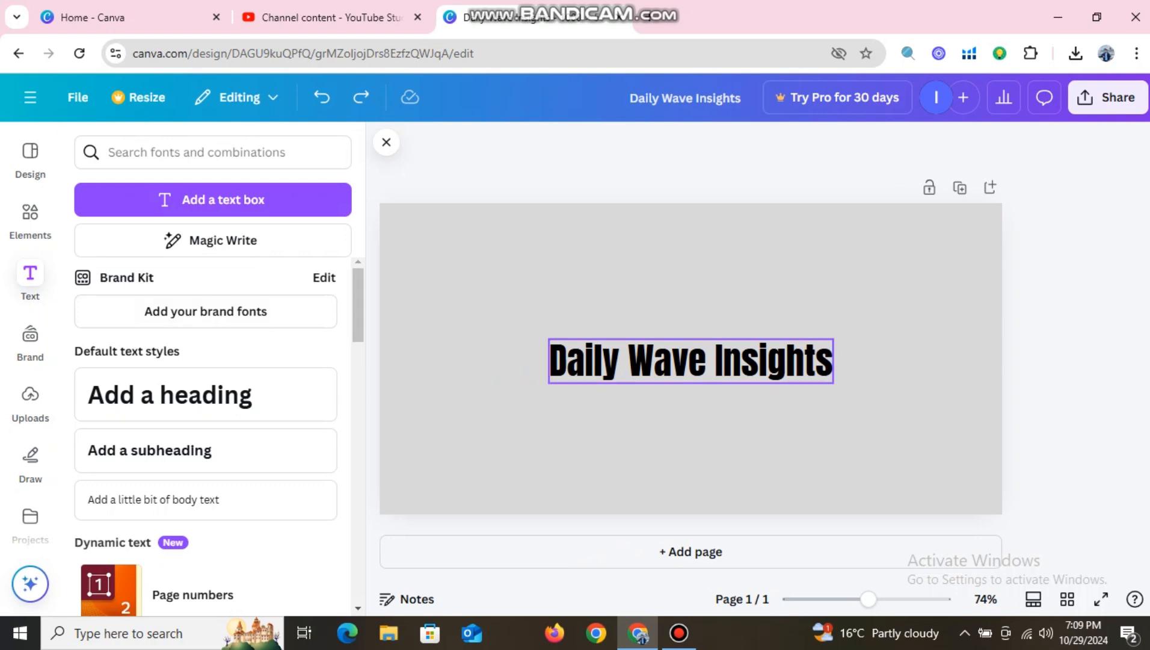
left_click_drag(691, 360, 690, 256)
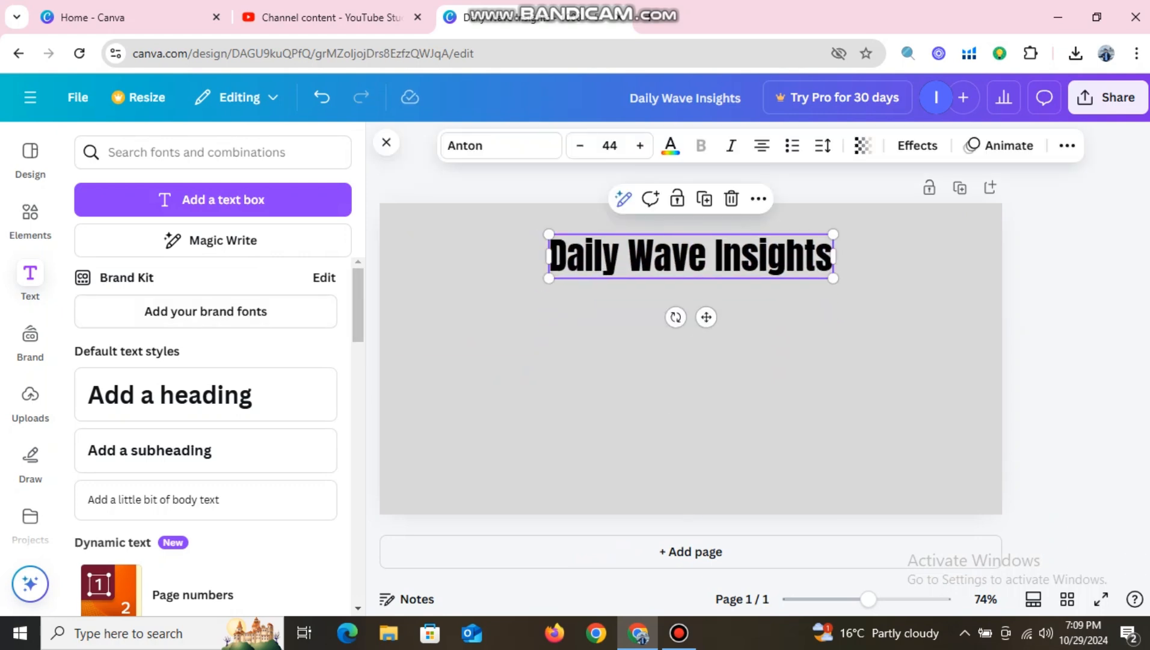
Add the recently used round black phone icon near the page's lower-left corner and shrink it to a small contact icon.
left_click(30, 216)
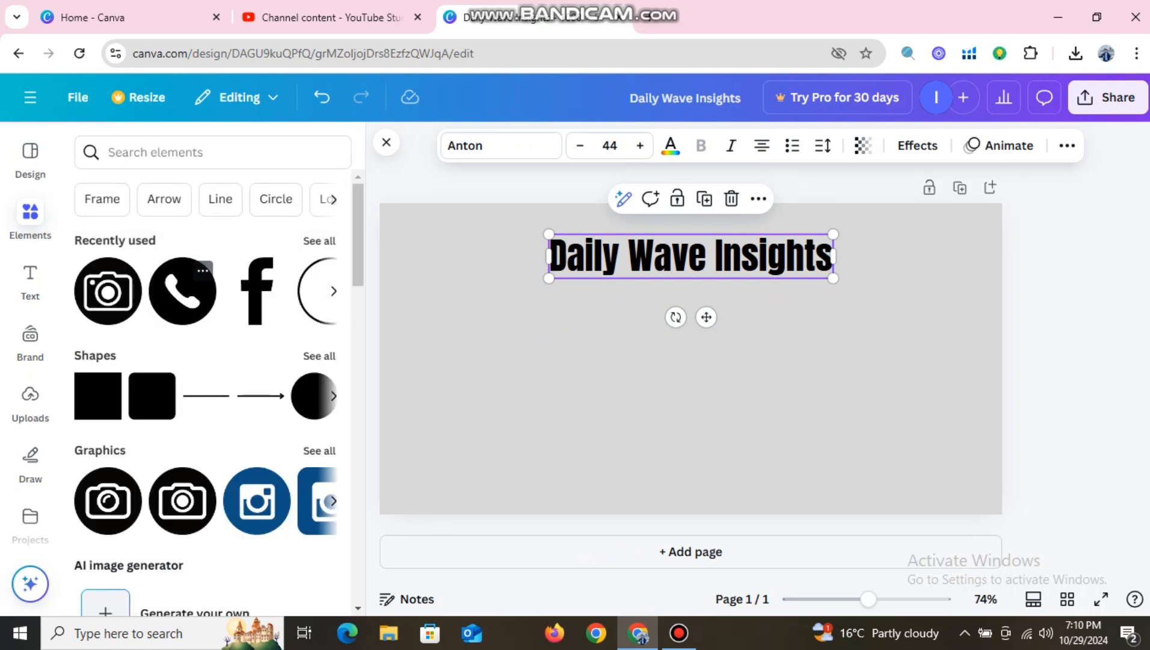
left_click_drag(182, 291, 460, 422)
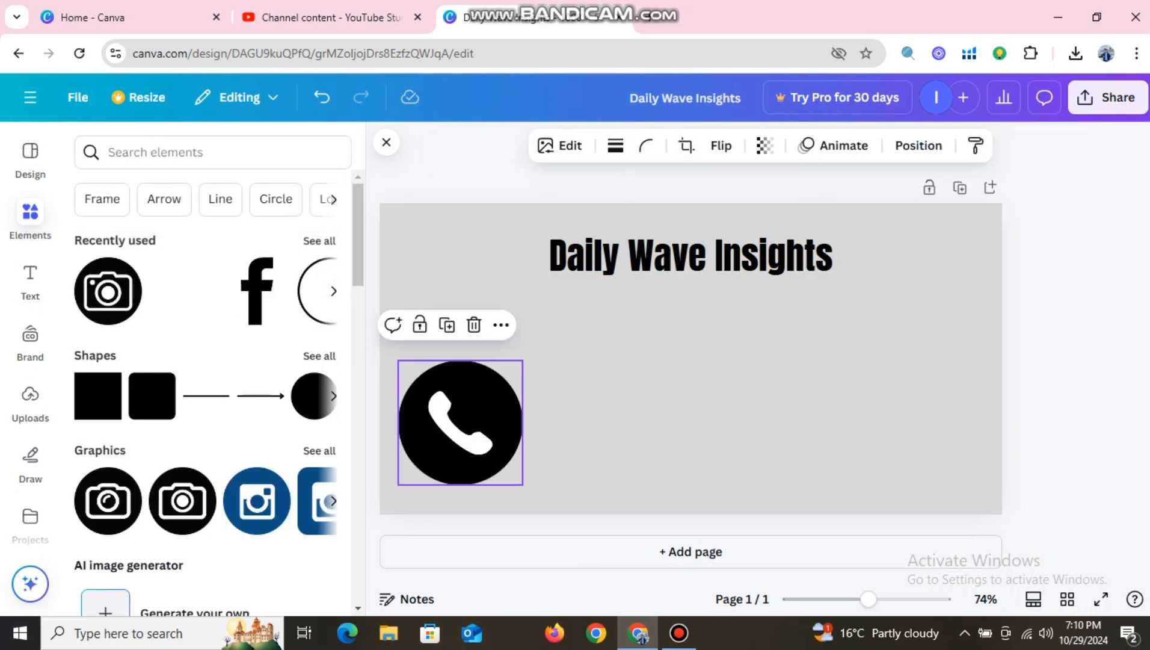
left_click_drag(522, 359, 435, 448)
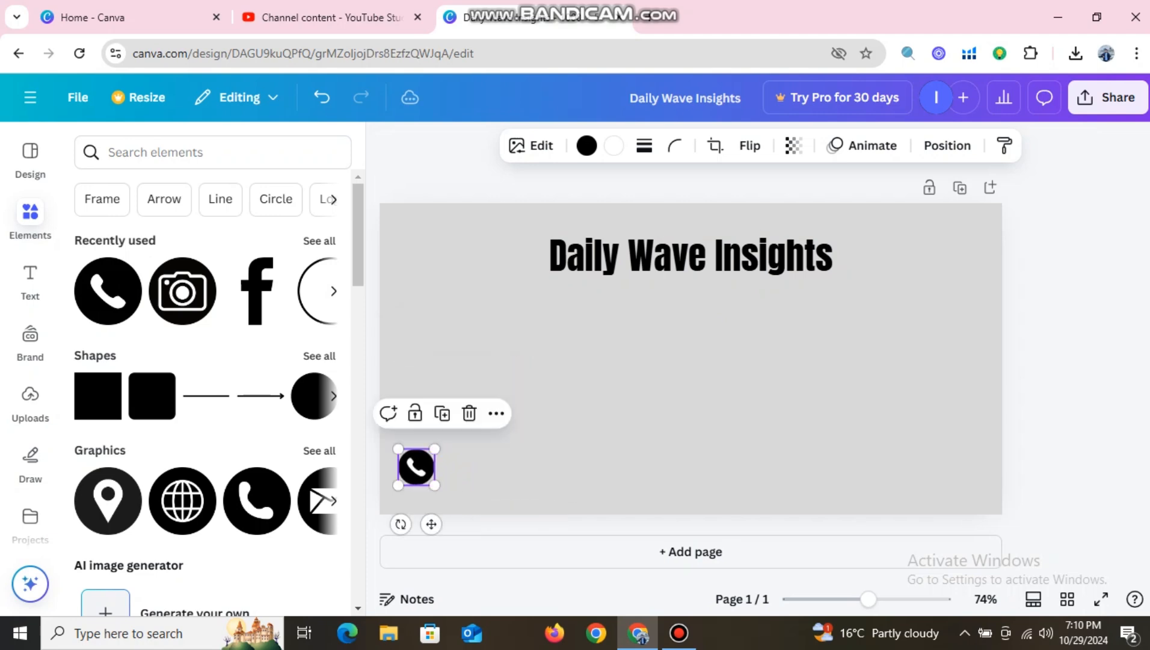
left_click(481, 457)
left_click(416, 466)
left_click(30, 280)
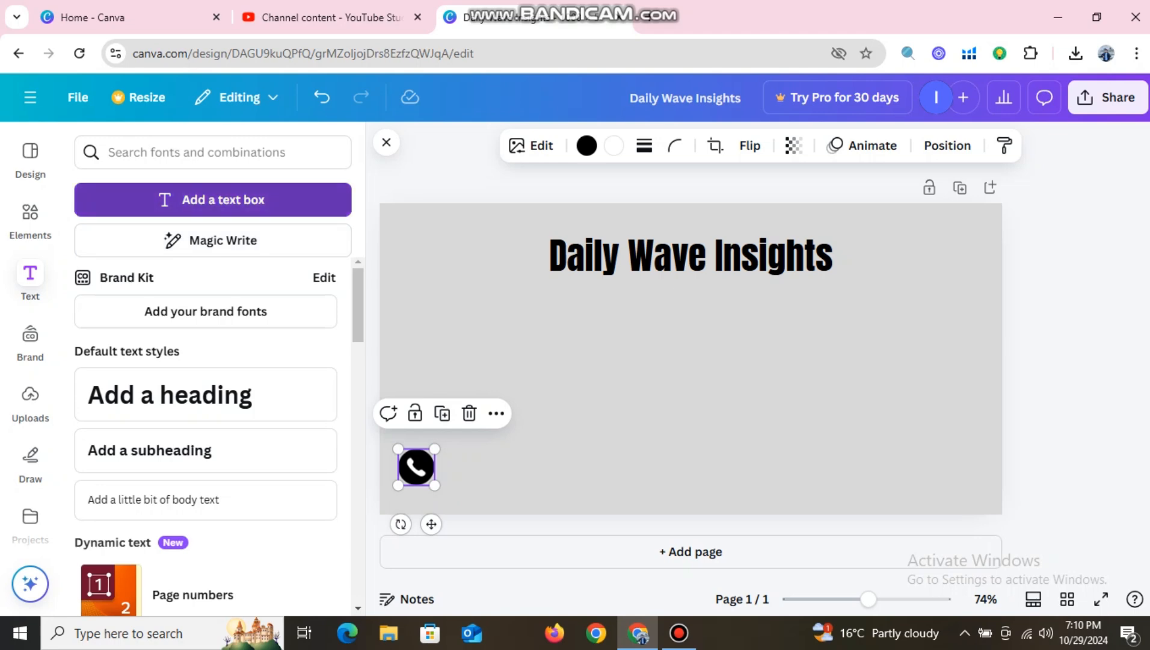
left_click(213, 199)
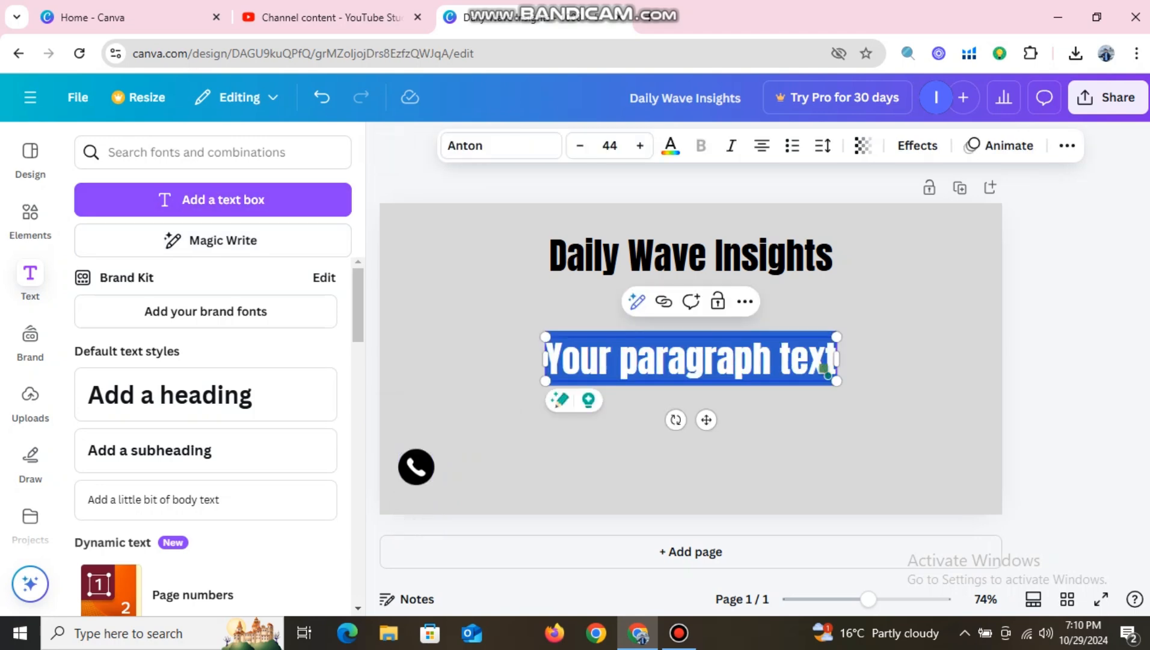
key("ctrl+z")
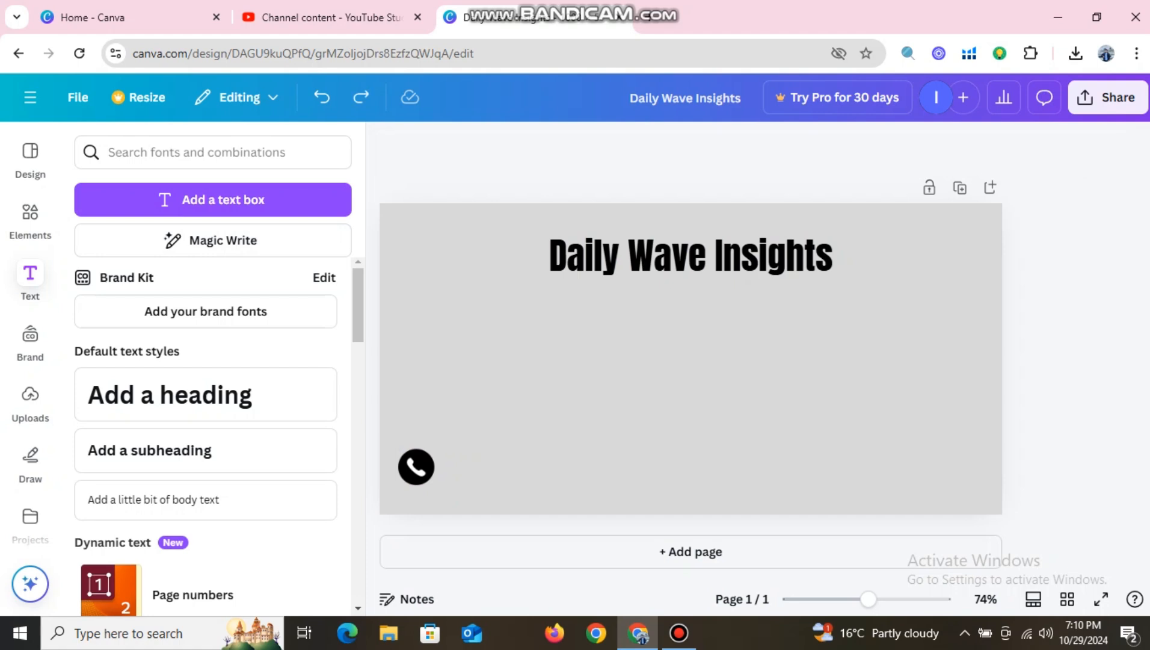
Add a small text label reading "Call" in the page's lower-left area, directly beside a slightly reduced phone icon.
left_click(213, 199)
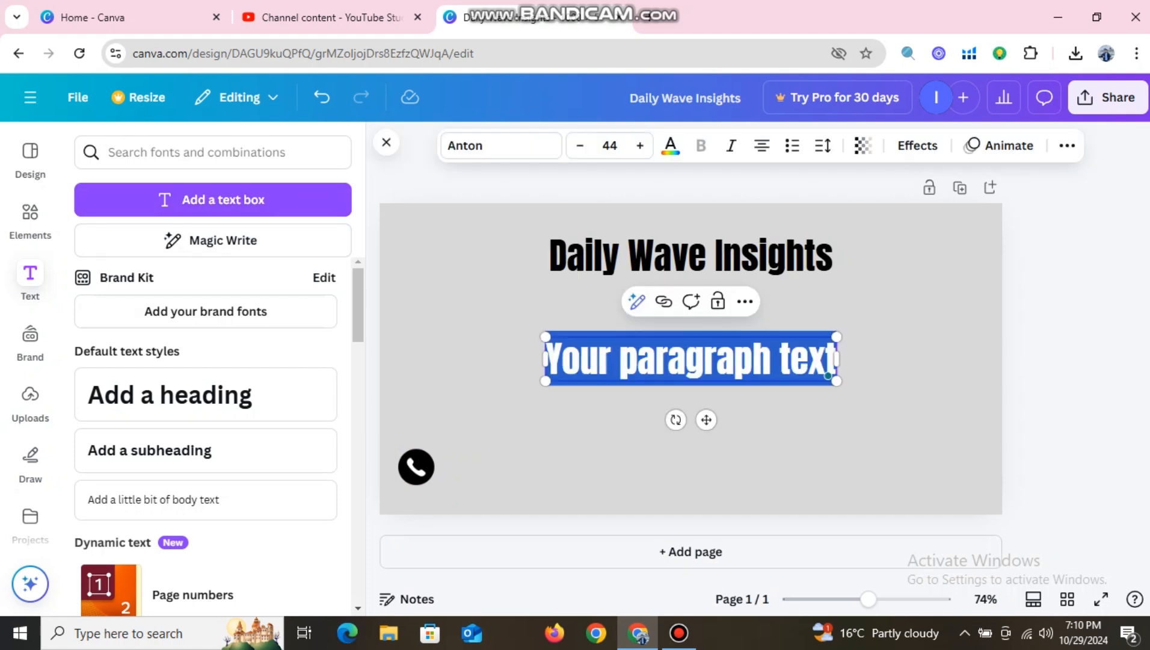
type("Call")
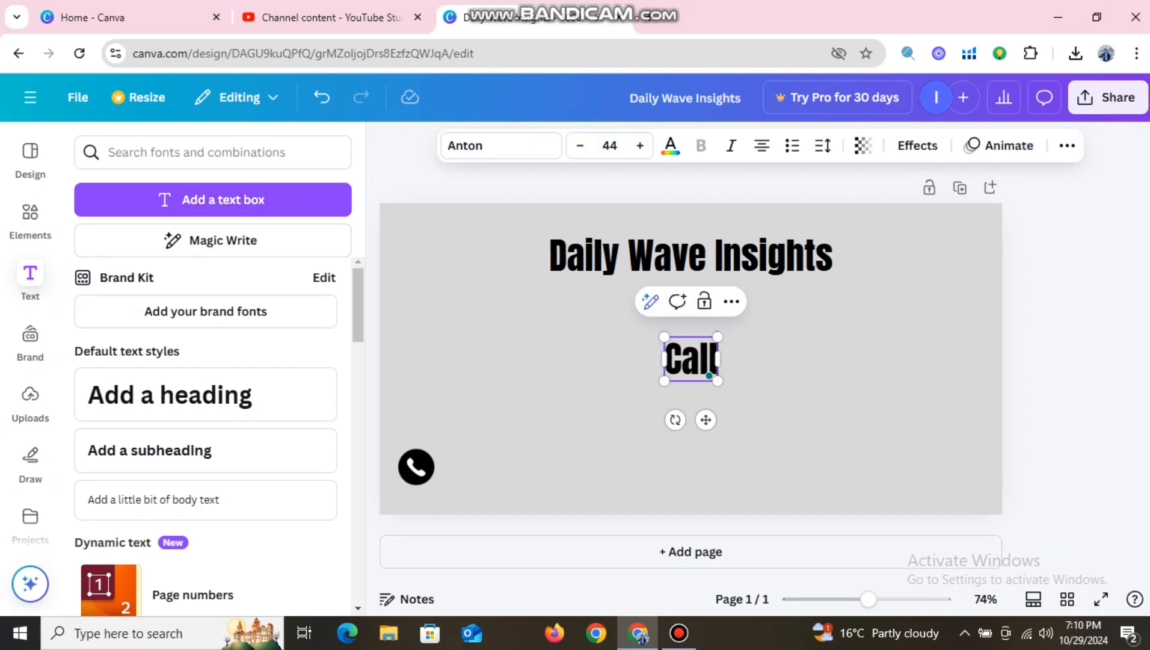
left_click(752, 361)
mouse_move(691, 359)
left_mouse_down()
mouse_move(511, 425)
mouse_move(481, 467)
mouse_move(504, 450)
mouse_move(489, 461)
mouse_move(428, 454)
mouse_move(424, 477)
mouse_move(436, 474)
left_mouse_up()
left_click(421, 464)
left_click(691, 372)
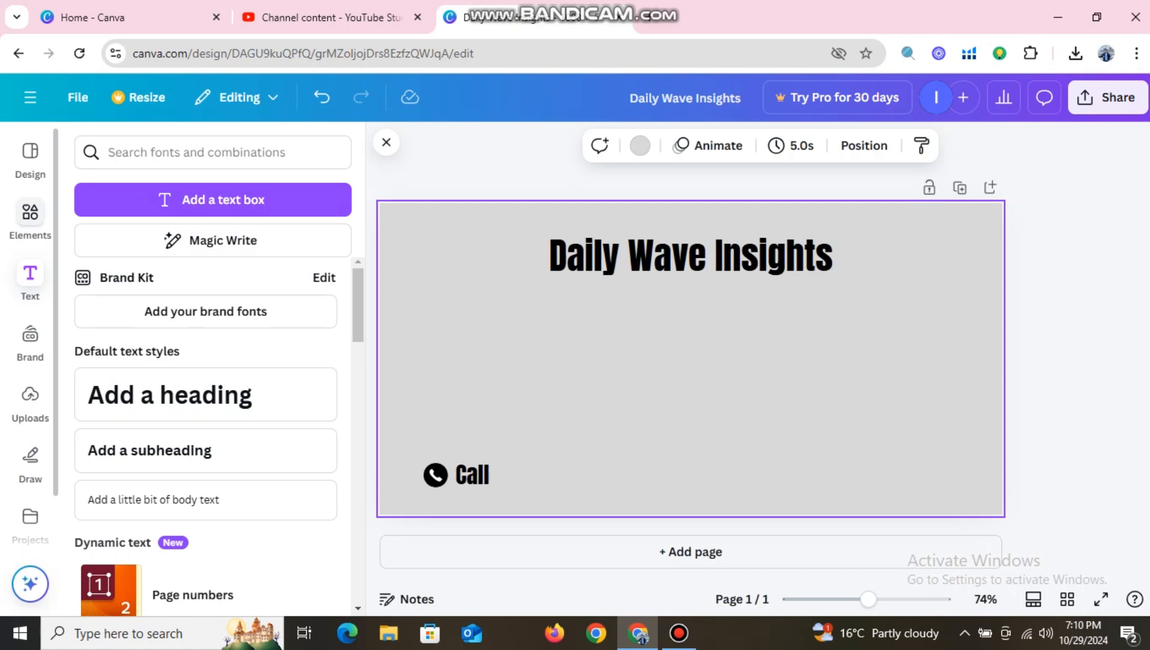
Place the uploaded Canva logo image in the page's upper-left corner and shrink it to sit beside the heading.
left_click(30, 217)
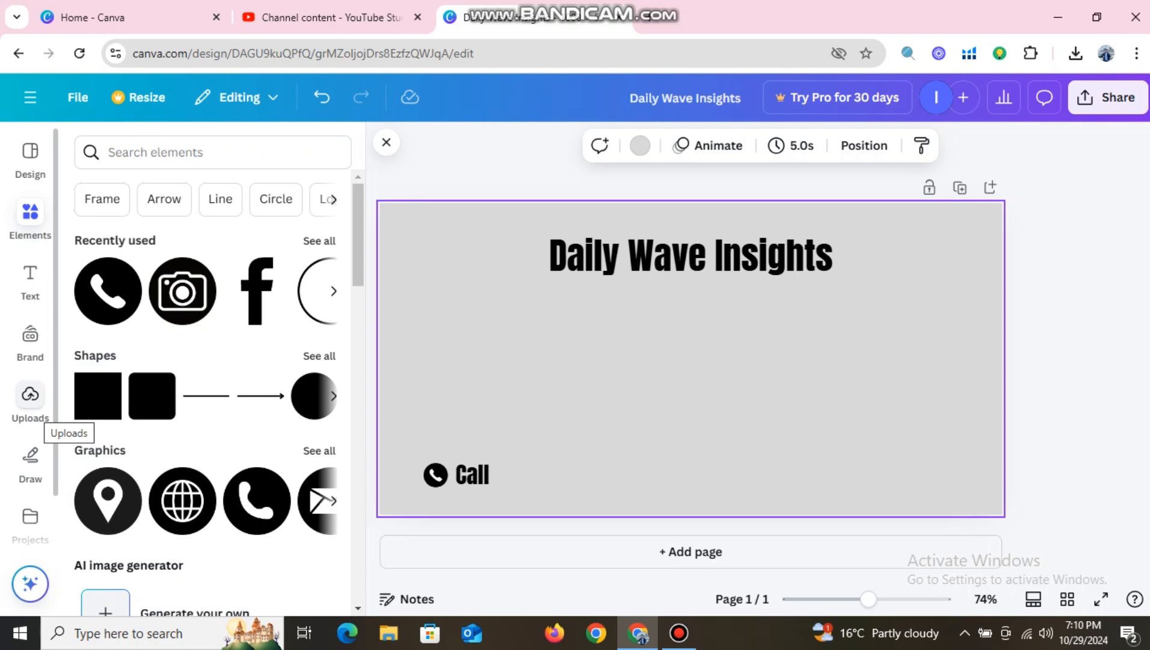
left_click(30, 394)
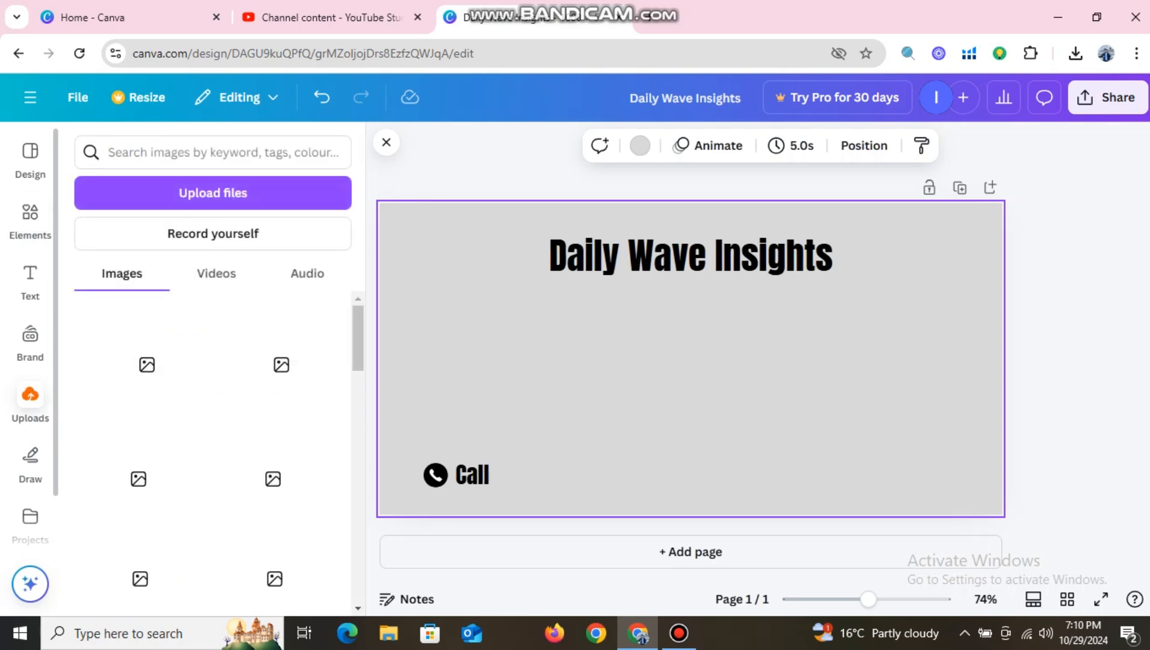
scroll(139, 475, "down", 3)
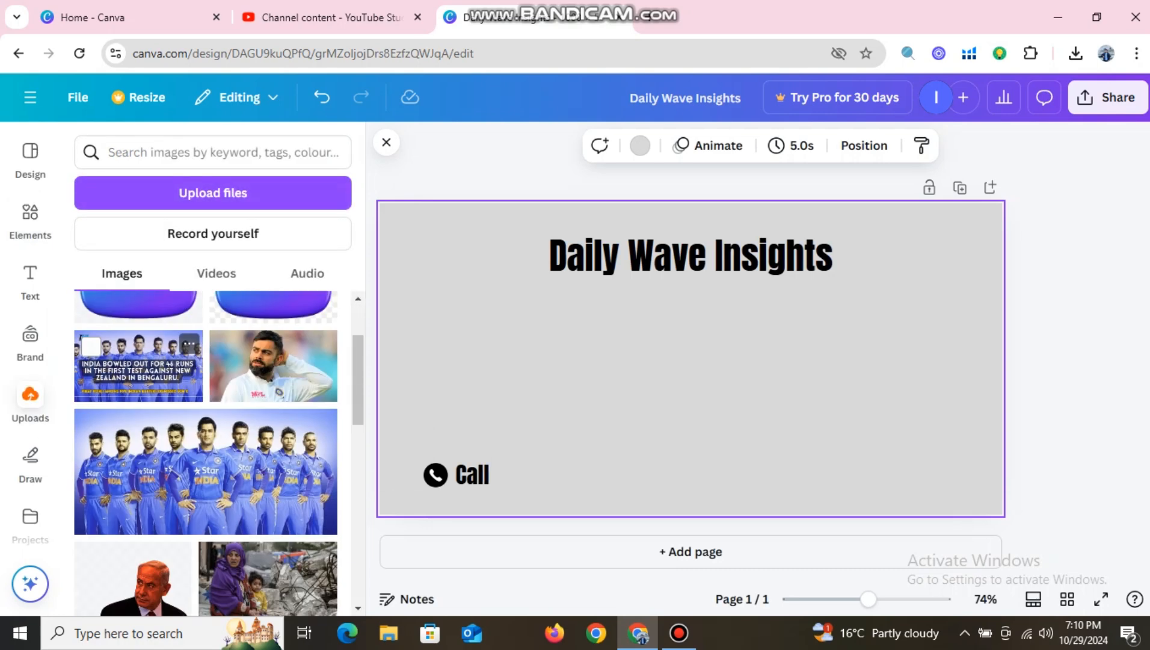
scroll(139, 475, "up", 3)
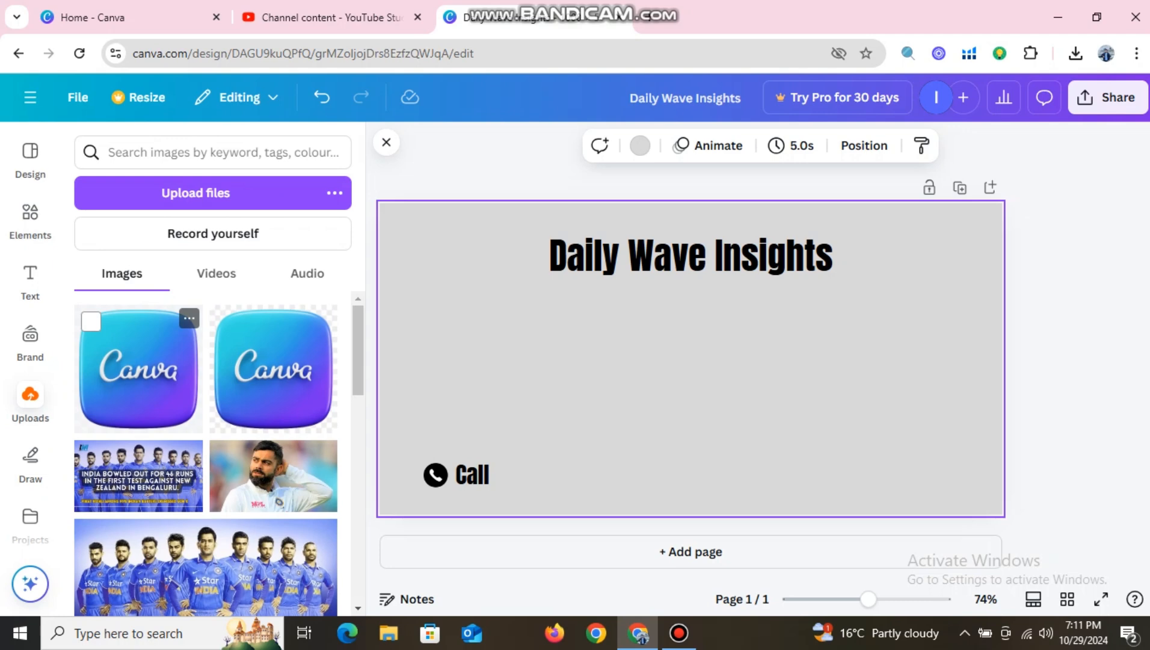
left_click_drag(139, 368, 448, 319)
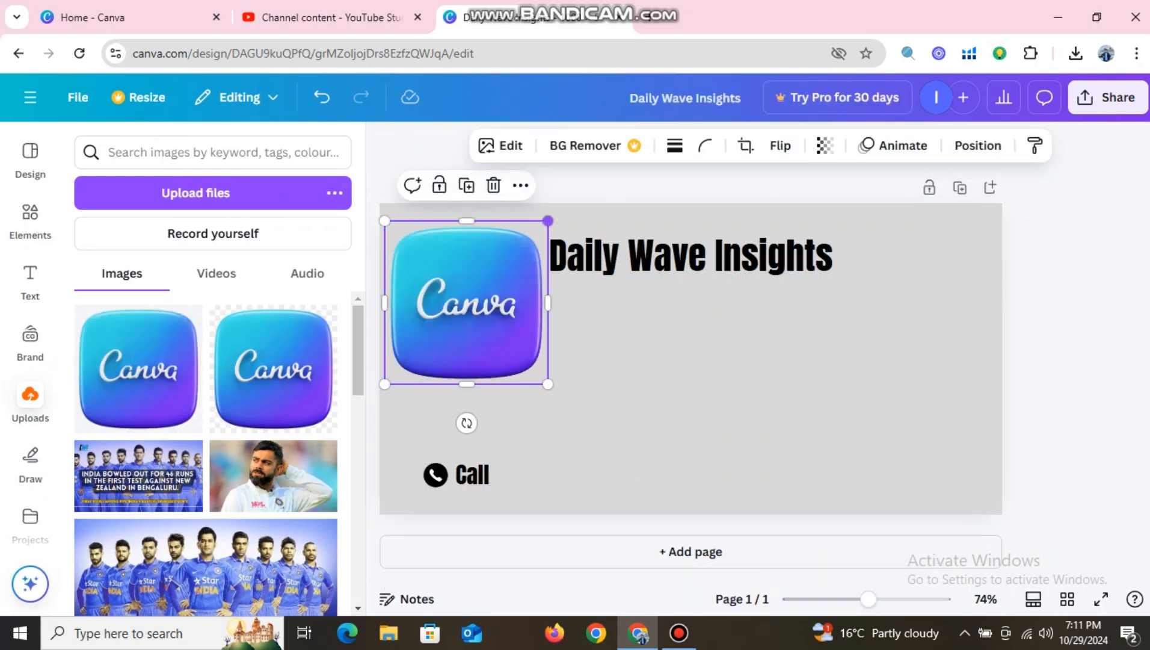
left_click_drag(547, 220, 491, 278)
left_click_drag(438, 331, 464, 266)
left_click(691, 373)
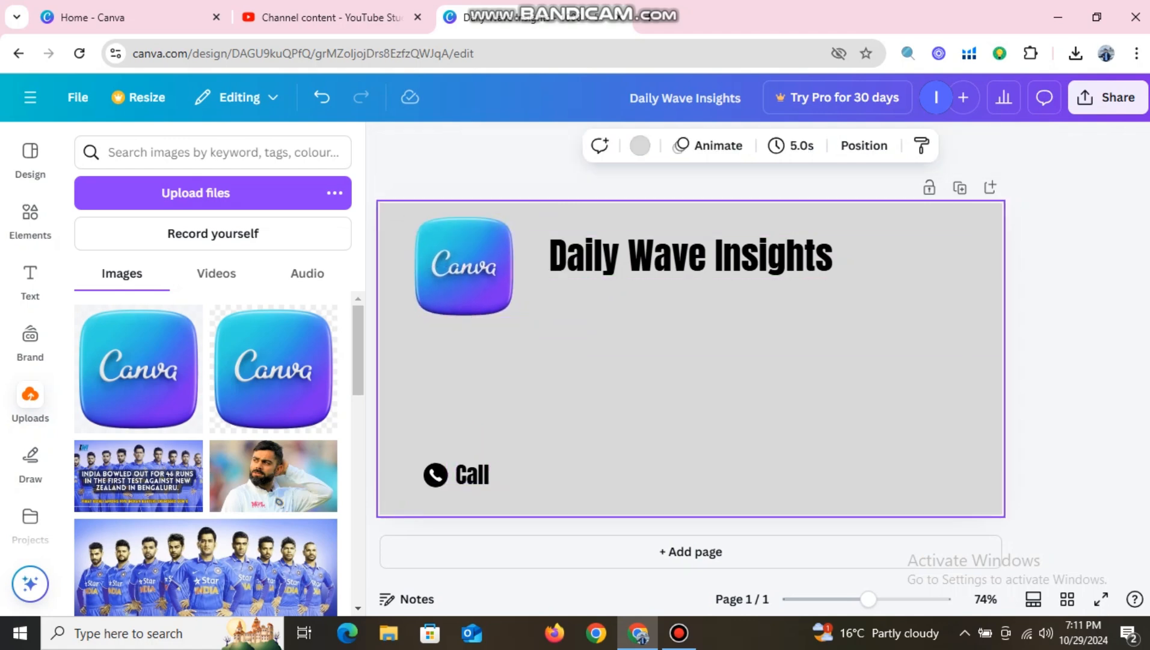